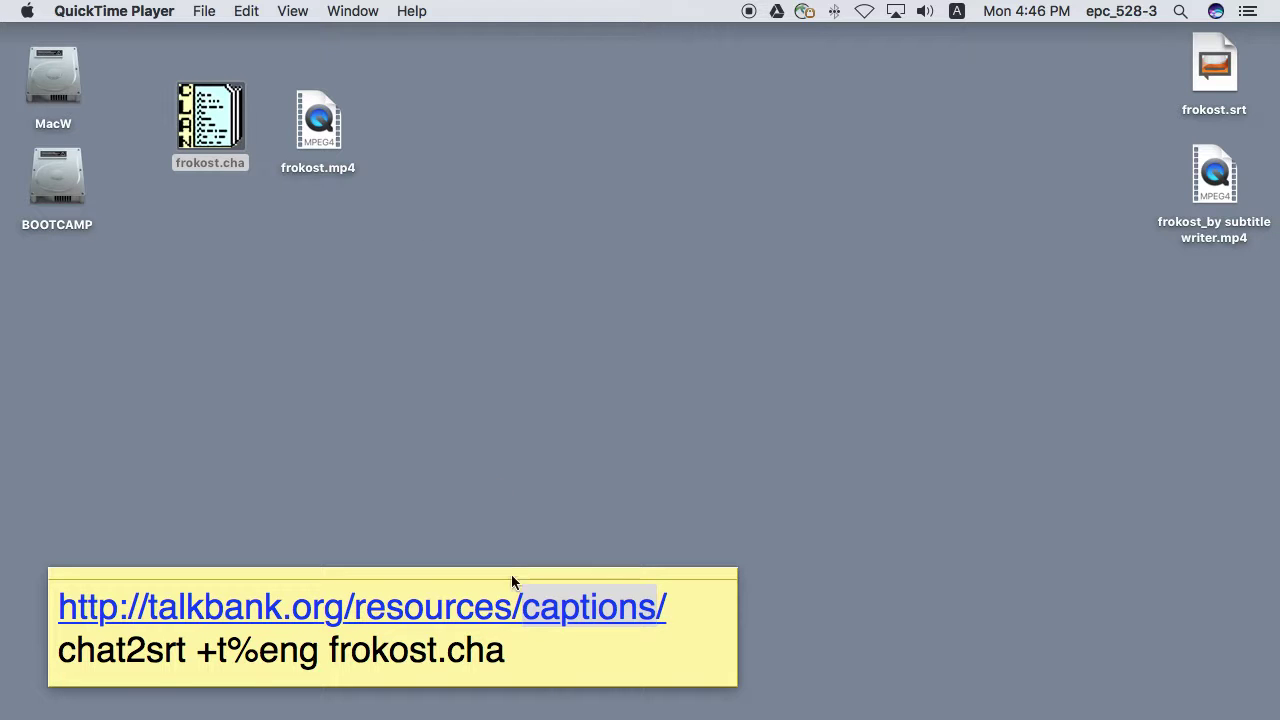
Open the talkbank captions page in Safari, then close the Safari window.
click(447, 608)
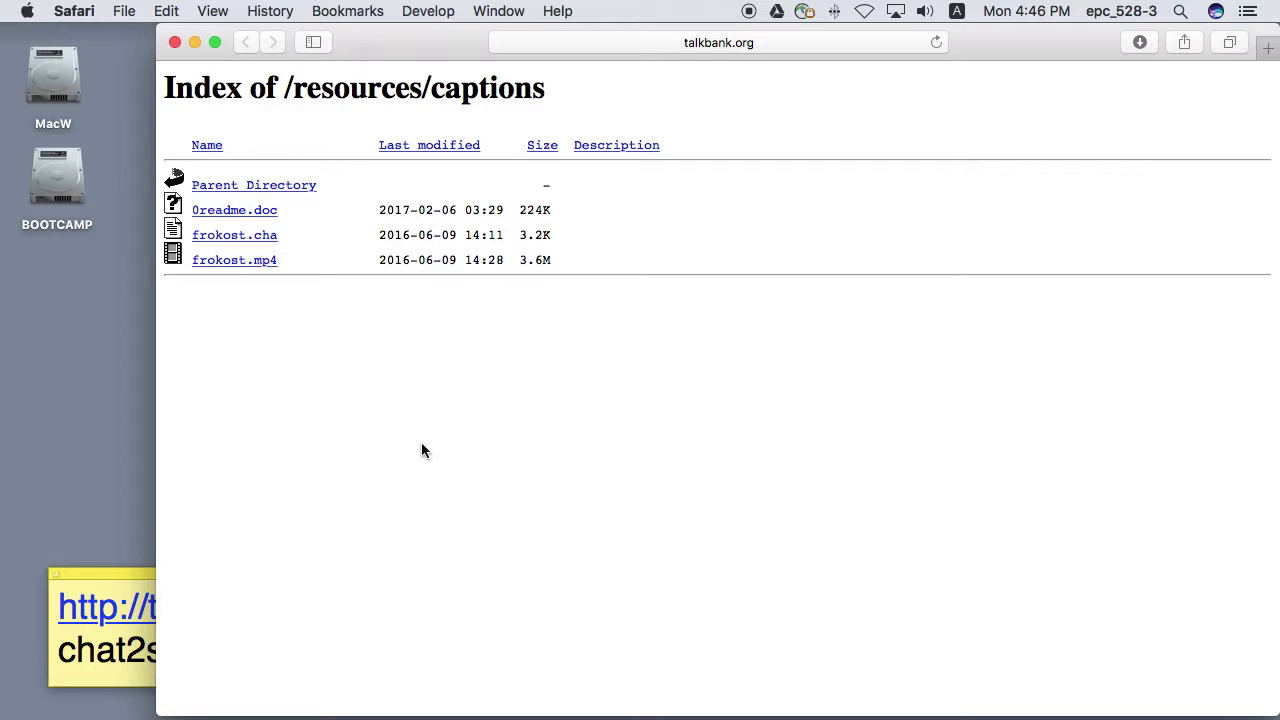
click(174, 43)
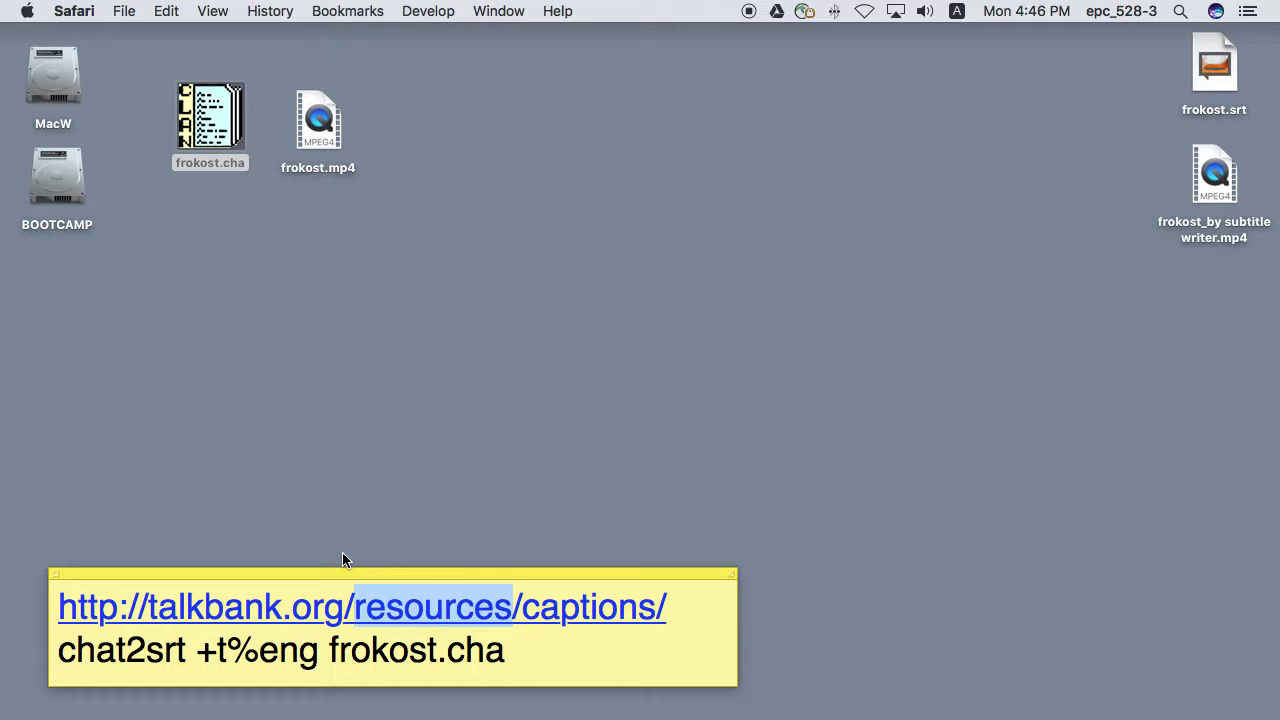
Open frokost.cha in CLAN and trash the old frokost.srt and old subtitled mp4.
double_click(220, 128)
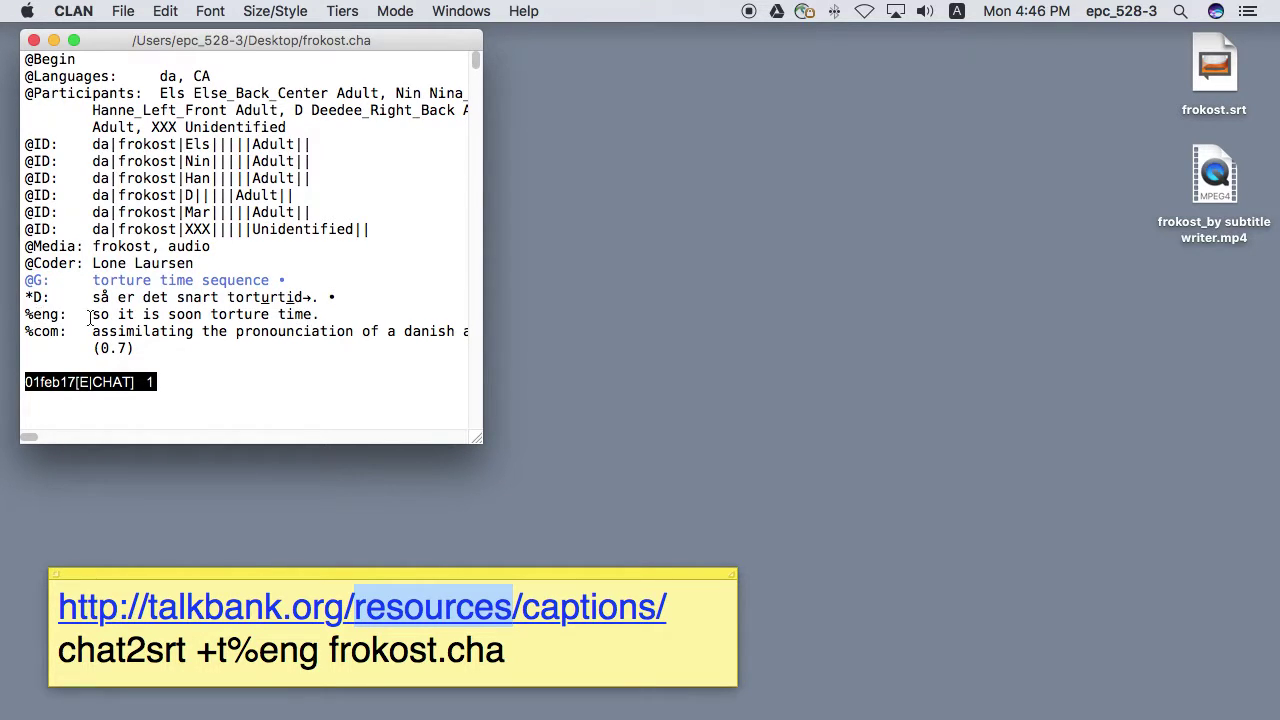
click(310, 499)
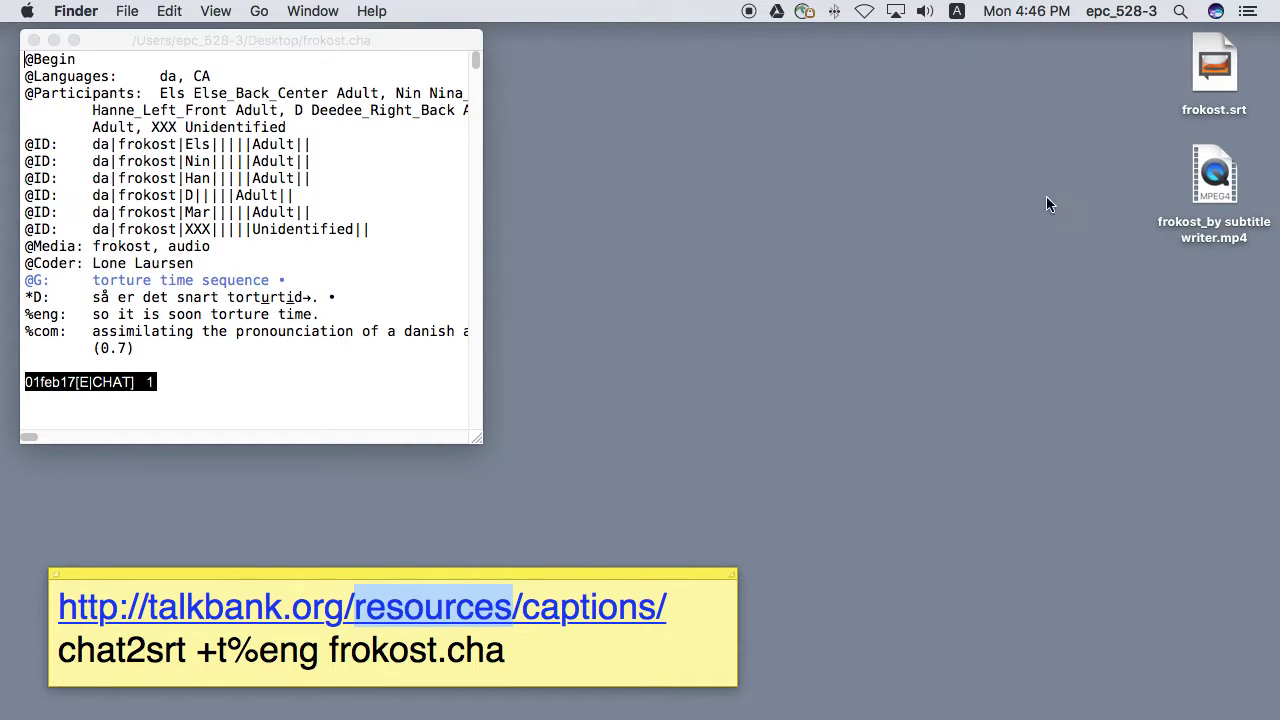
right_click(1217, 74)
click(1115, 131)
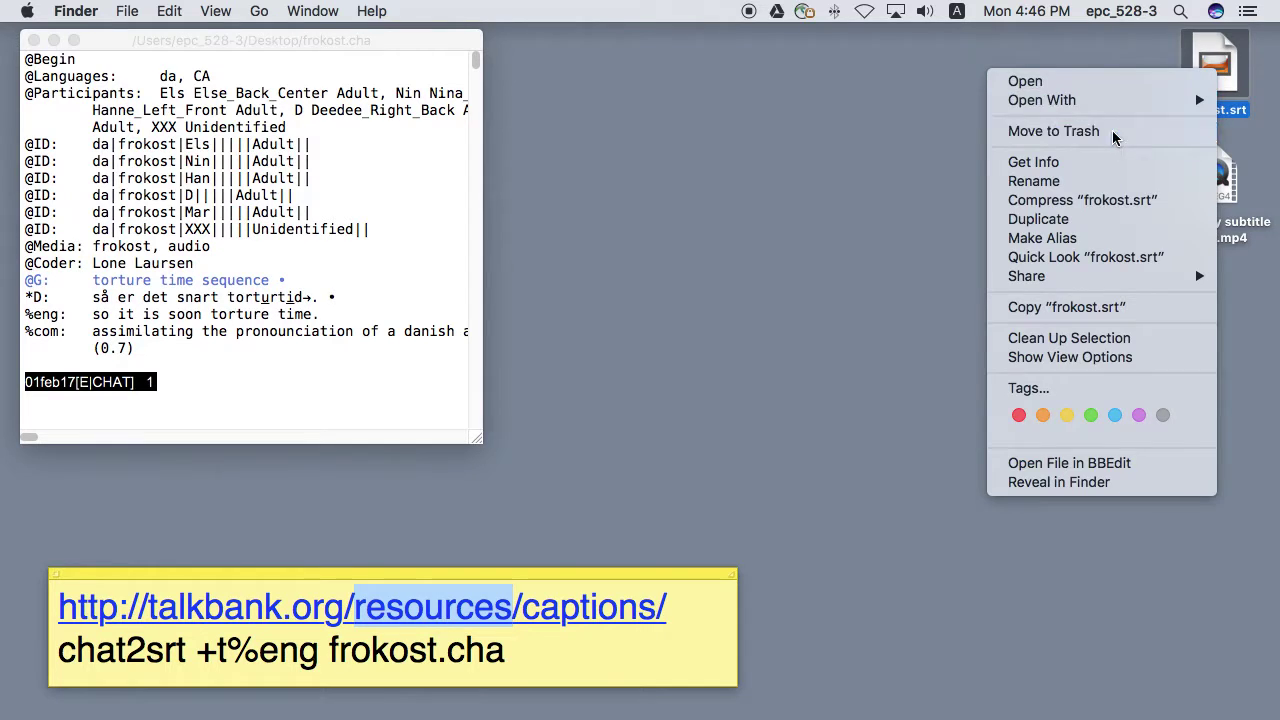
right_click(1215, 193)
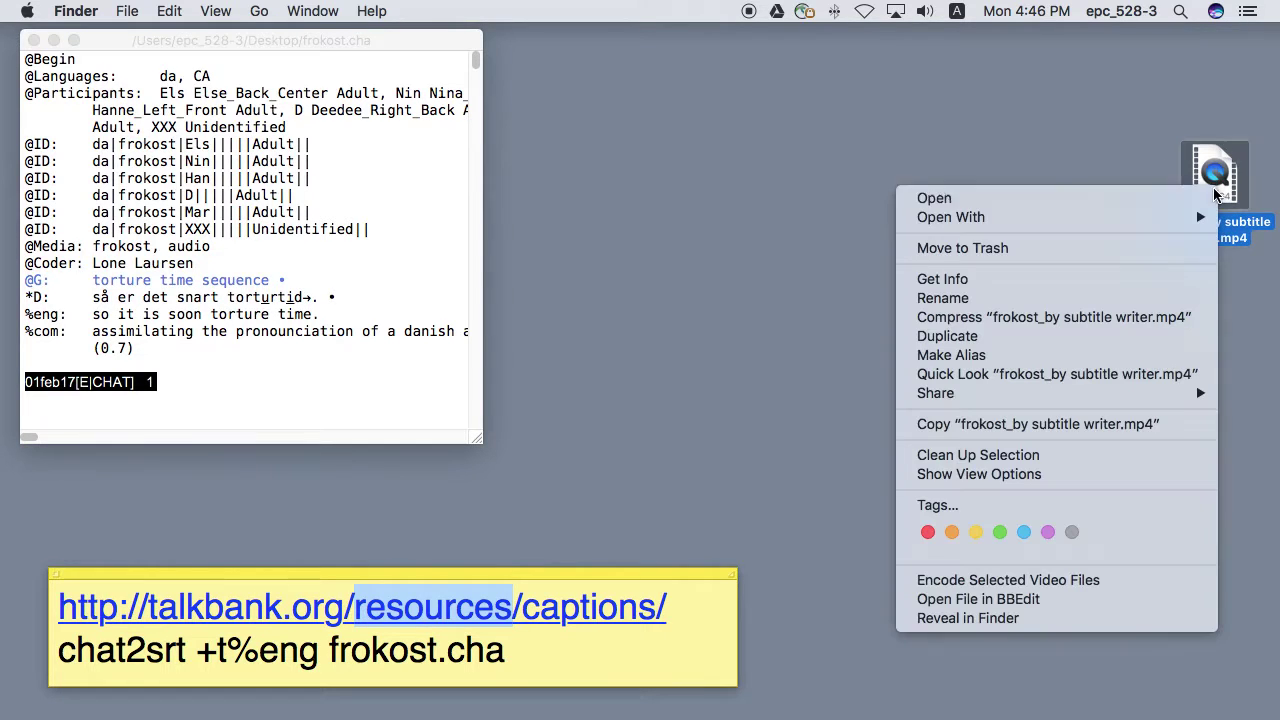
click(1133, 248)
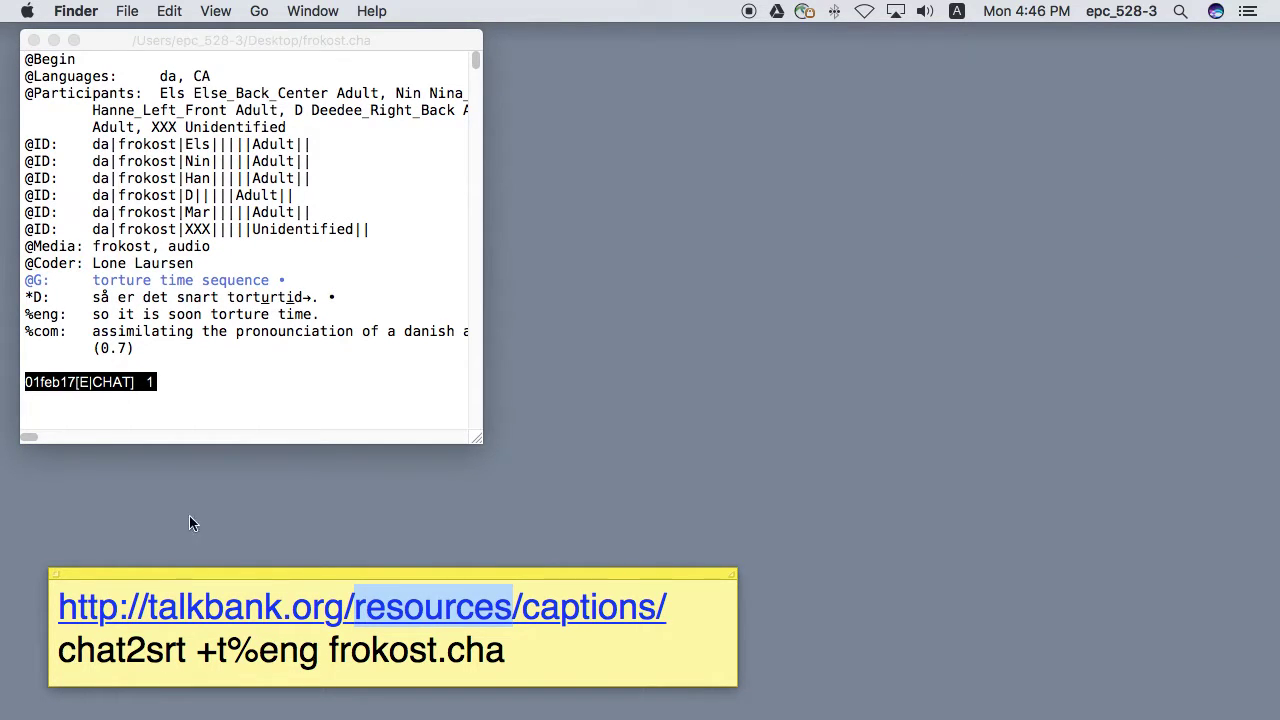
click(283, 372)
Run chat2srt +t%eng frokost.cha in CLAN's Commands window to generate frokost.srt.
key(super+d)
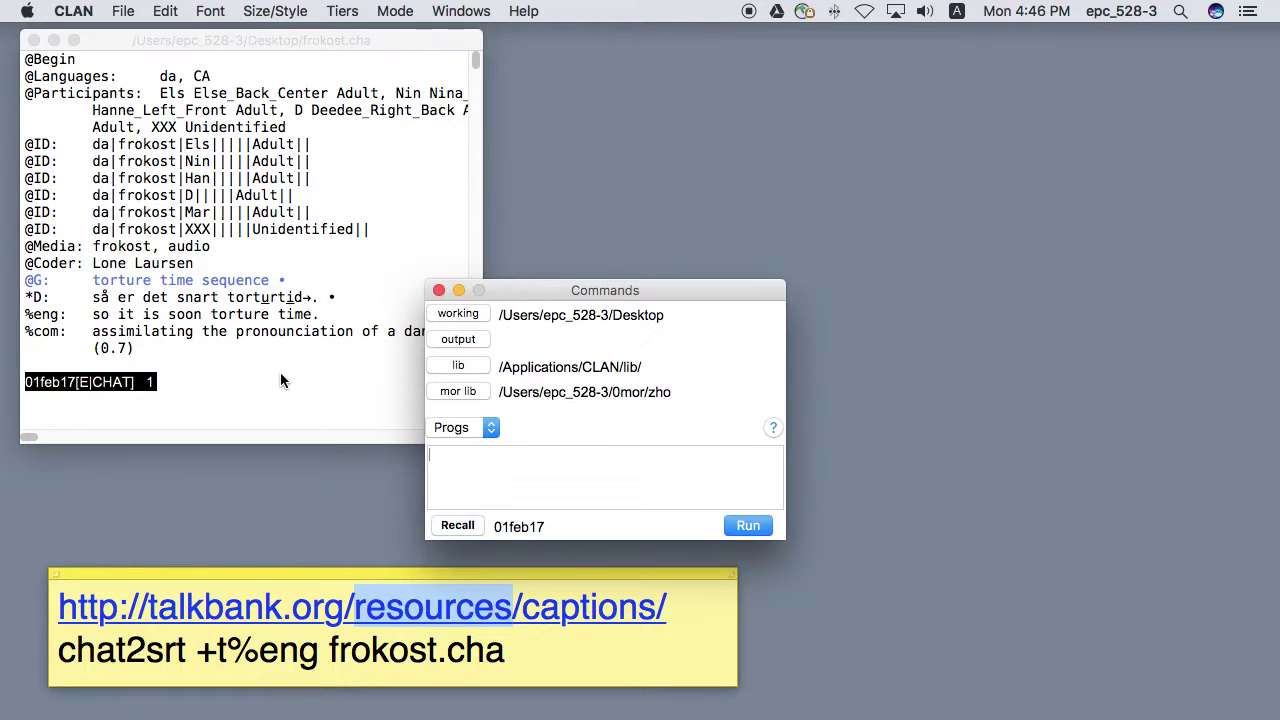
text(chat2sr)
text(t +t%eng frok)
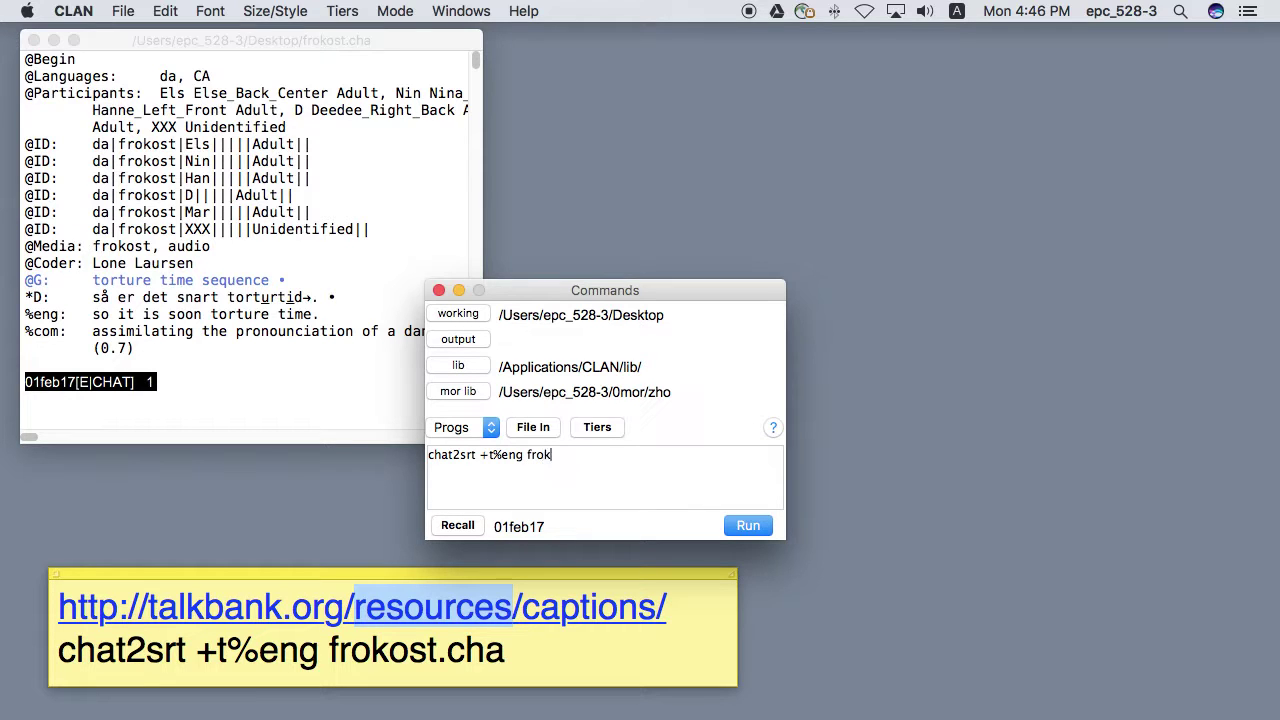
text(ost.cha)
key(Return)
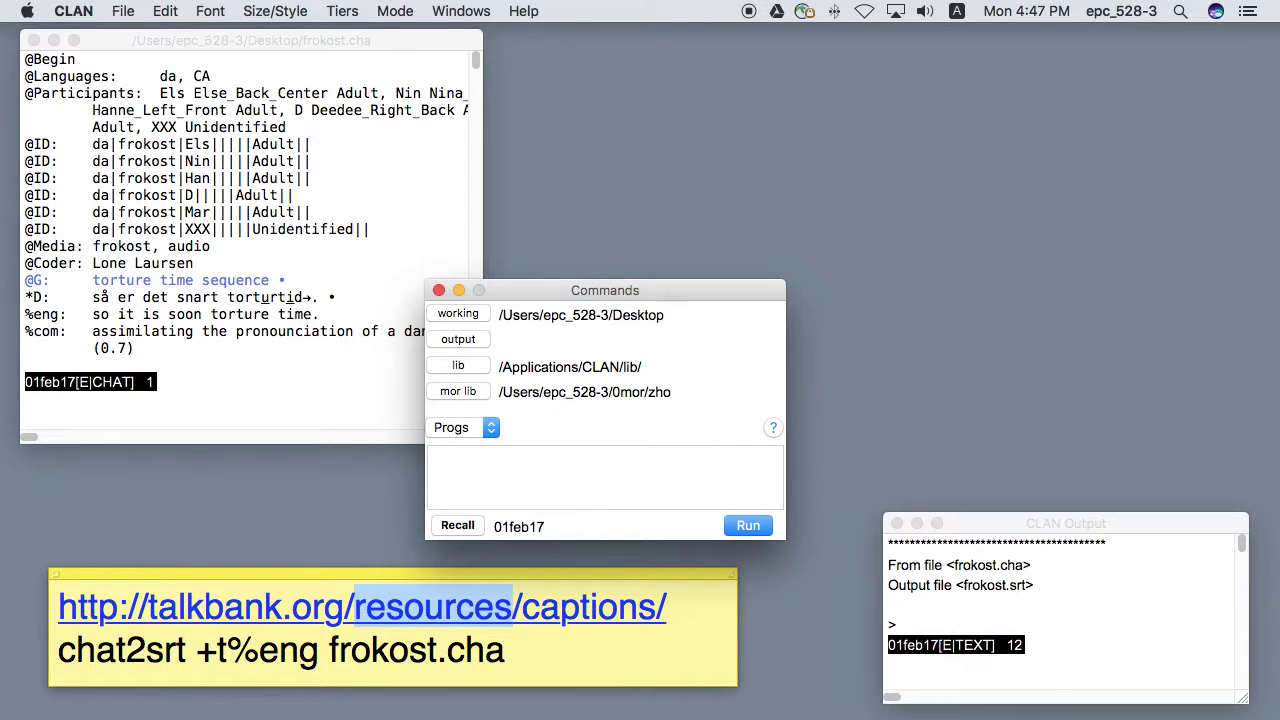
Close CLAN's Commands, Output and frokost.cha transcript windows.
click(438, 290)
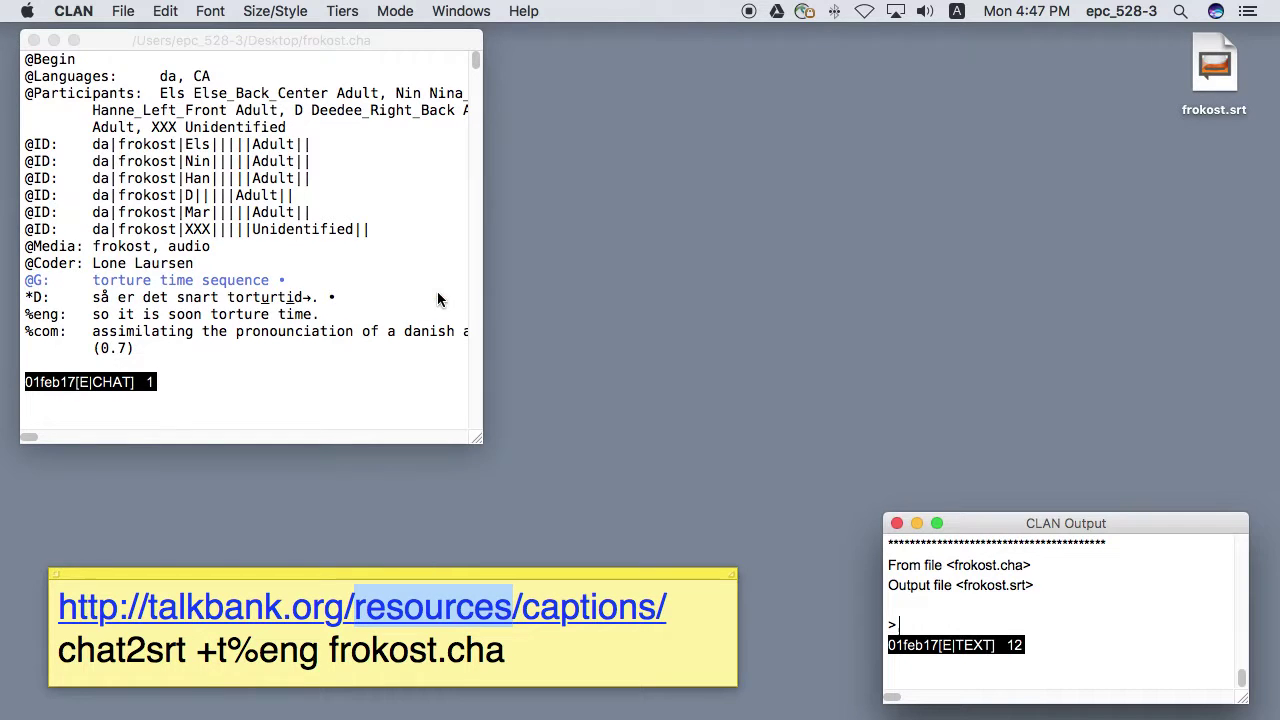
click(897, 523)
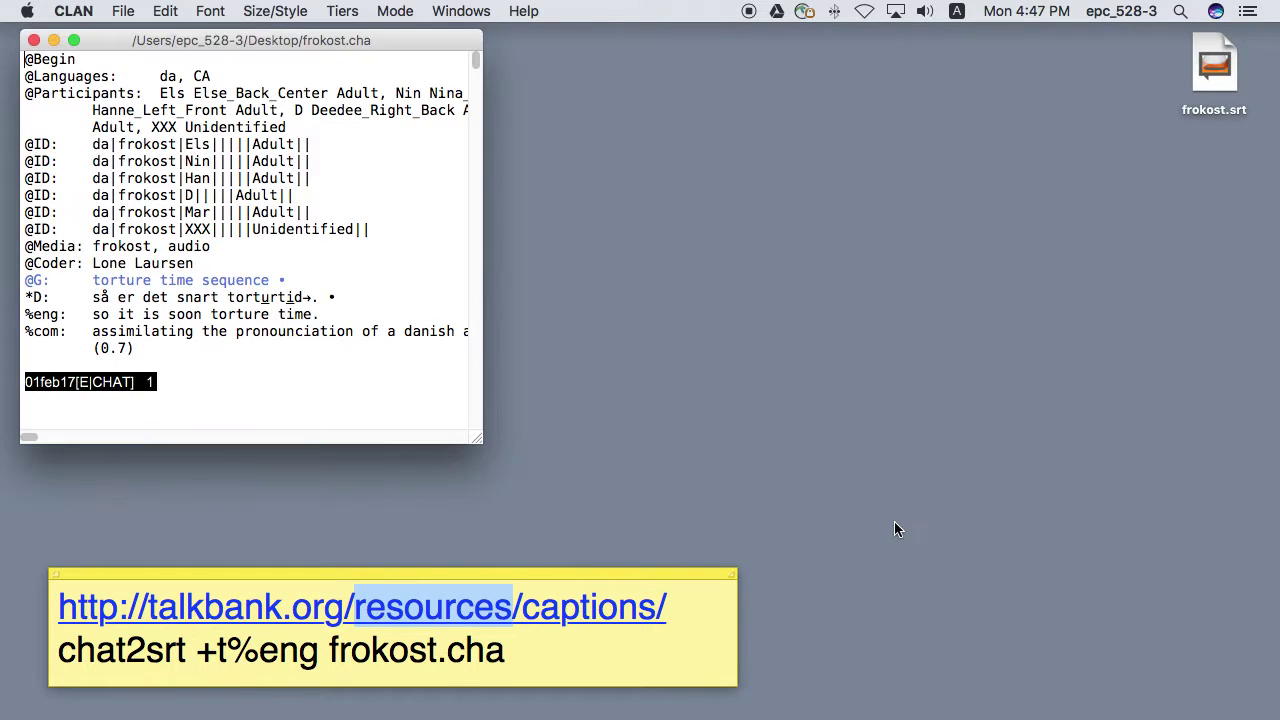
click(33, 40)
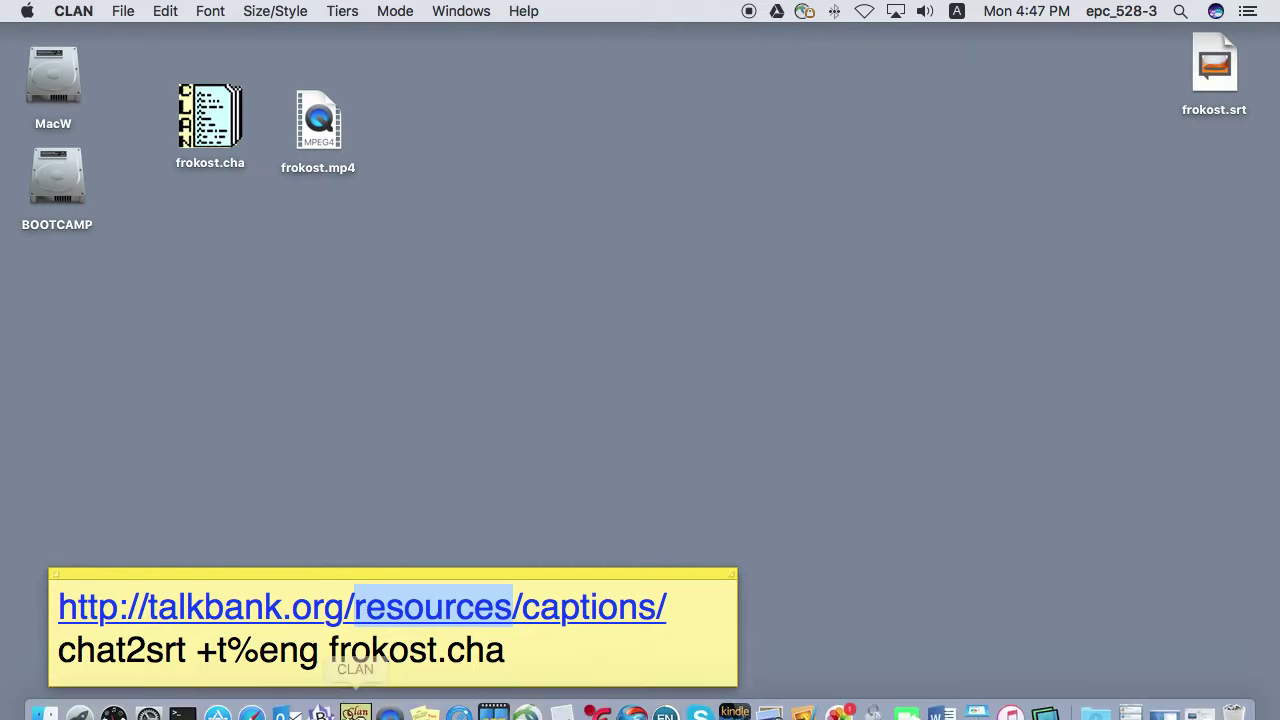
Load frokost.mp4 and frokost.srt into Subtitle Writer with the subtitle language set to English.
click(493, 700)
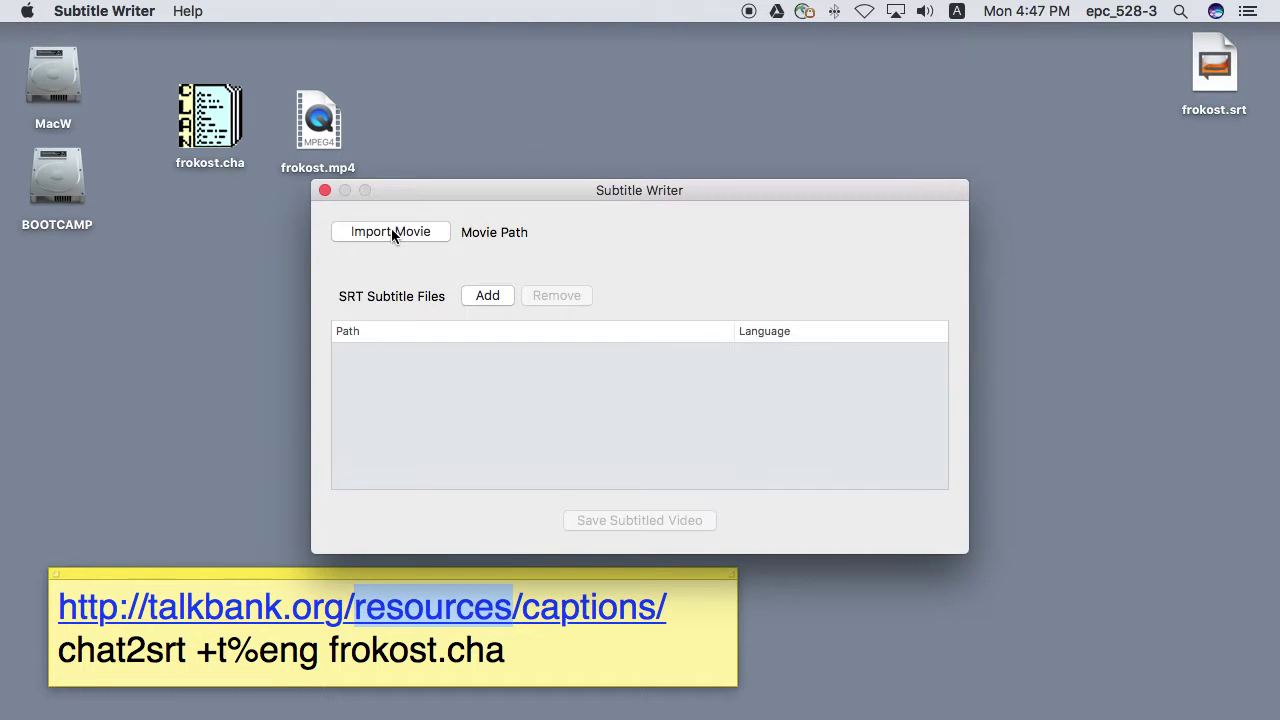
drag(340, 150, 379, 230)
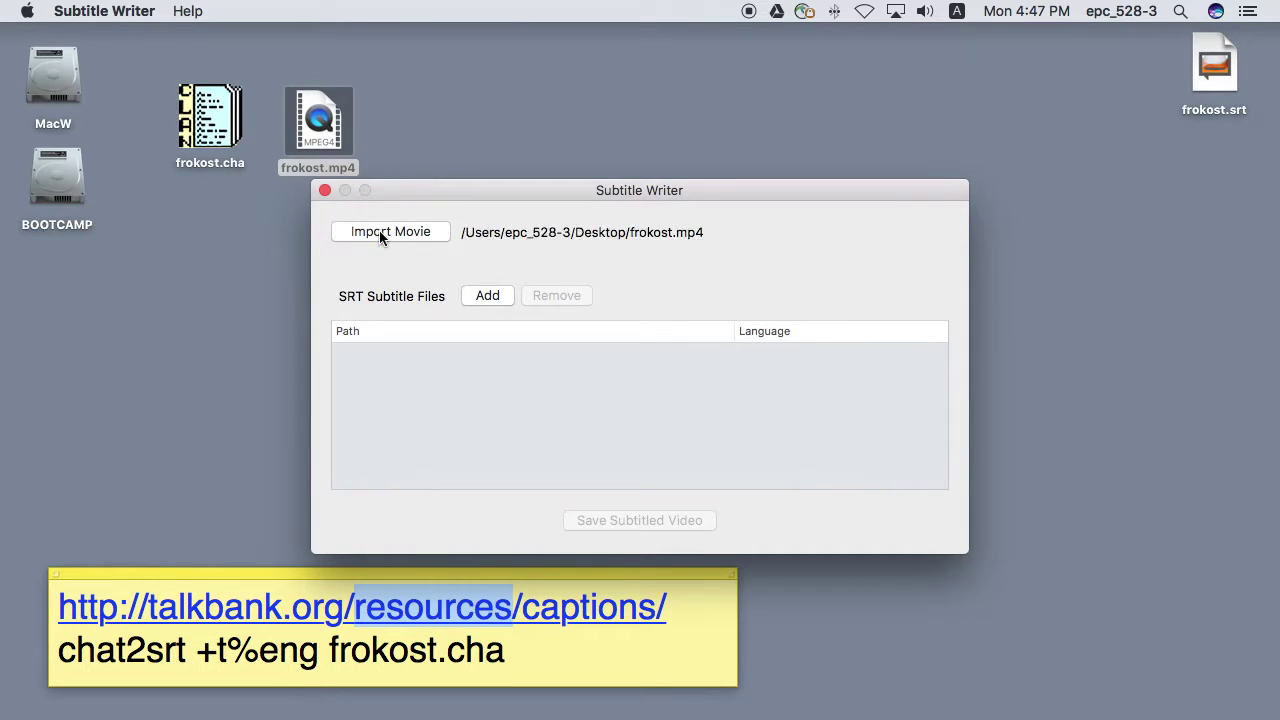
mouse_move(1214, 70)
mouse_down()
mouse_move(472, 292)
mouse_move(484, 291)
mouse_up()
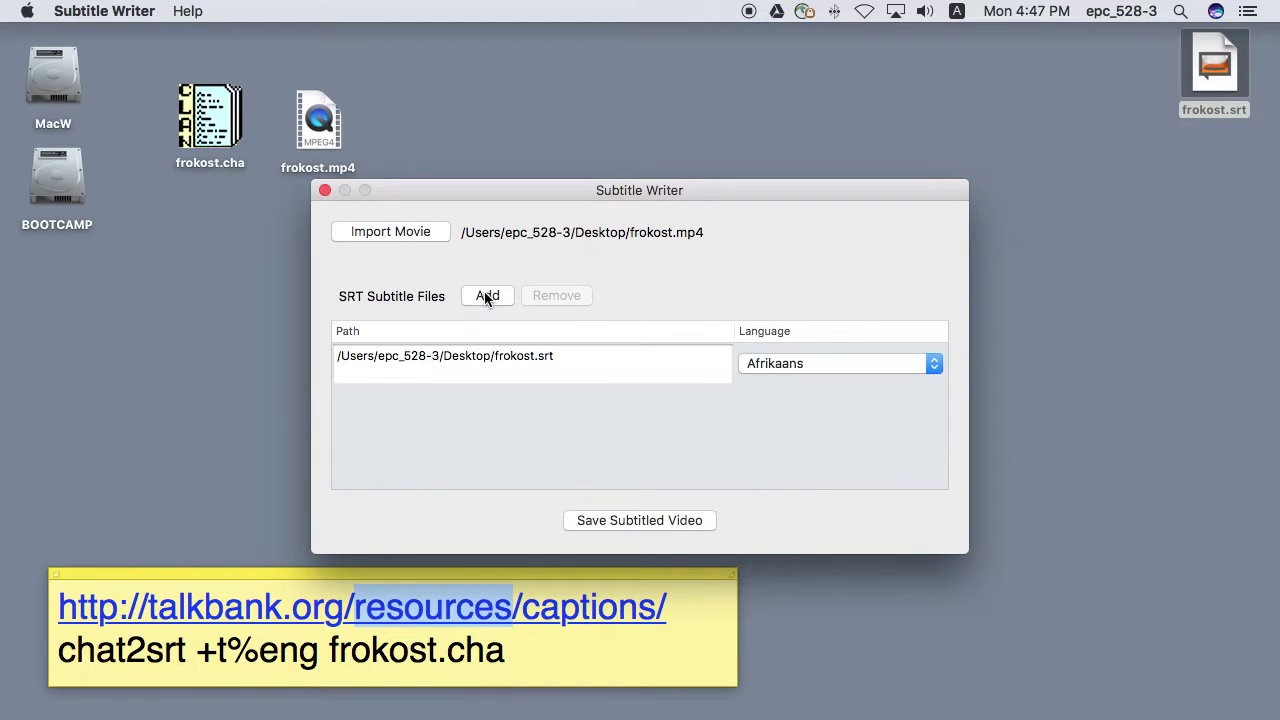
click(823, 363)
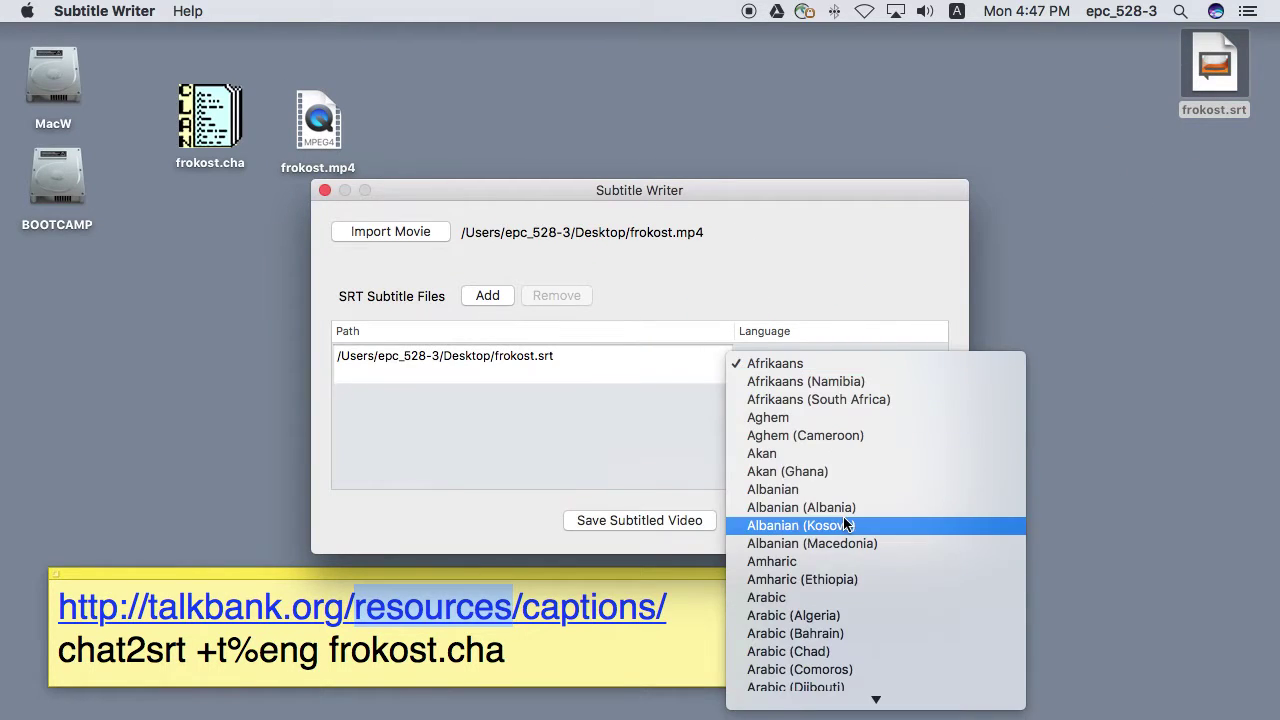
scroll(843, 520, down, 10)
scroll(843, 520, down, 10)
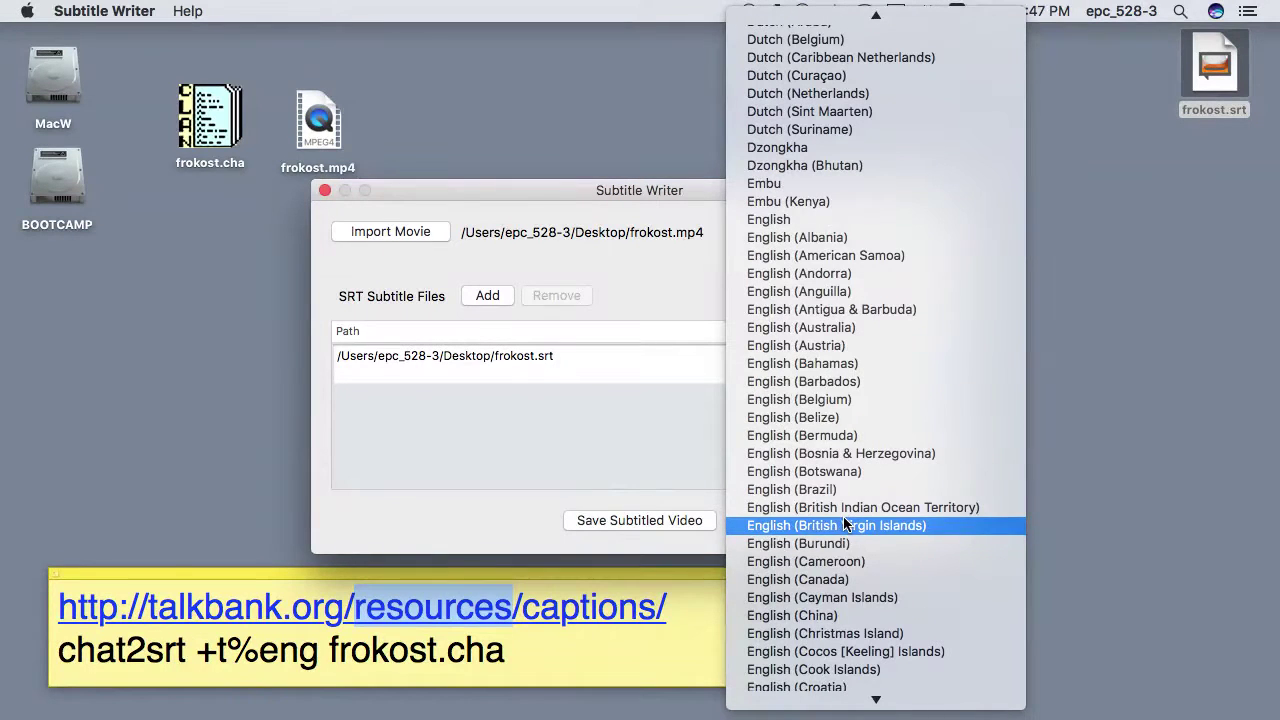
click(799, 219)
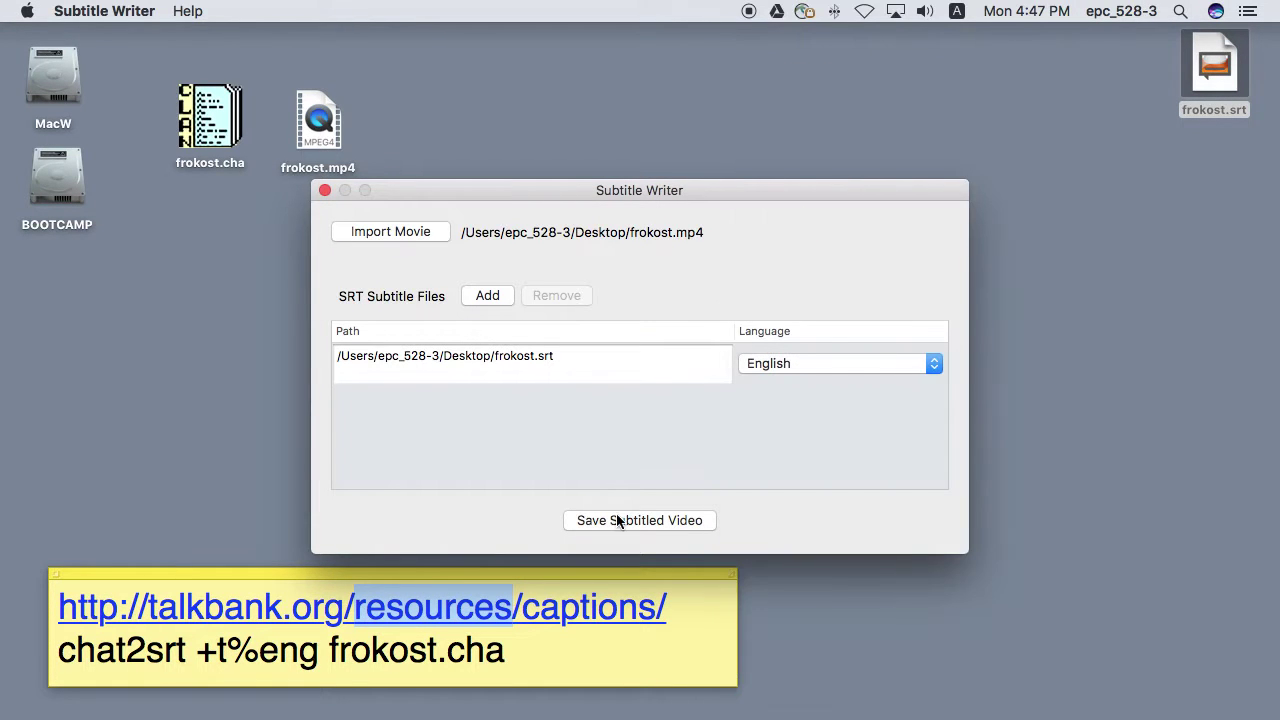
Save the subtitled video as frokost_by subtitle writer.mp4 on the desktop and close Subtitle Writer.
click(631, 521)
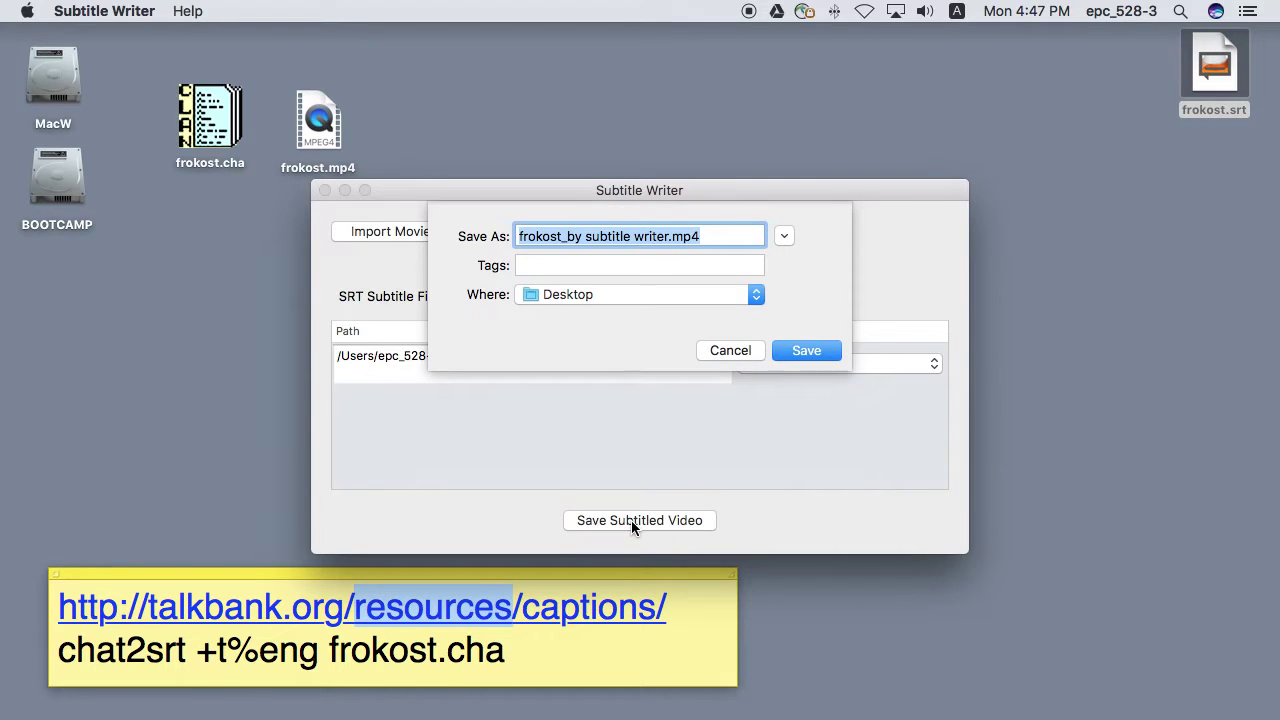
click(815, 352)
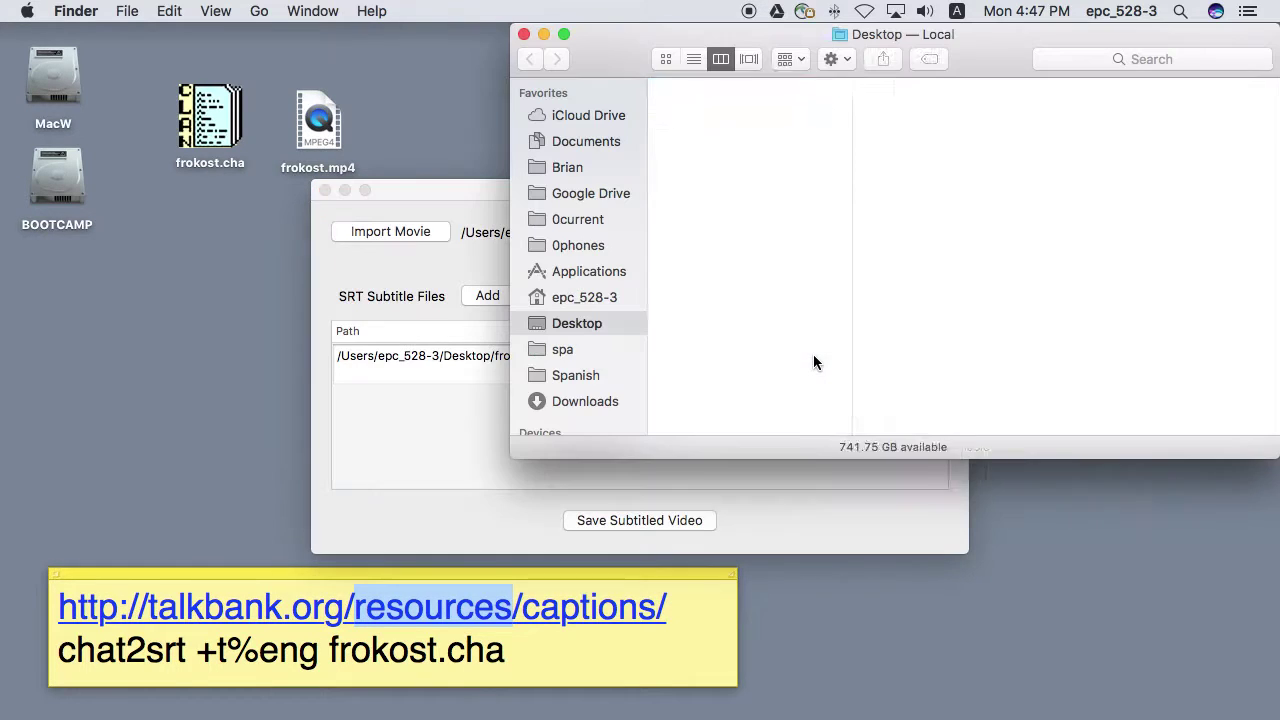
click(524, 36)
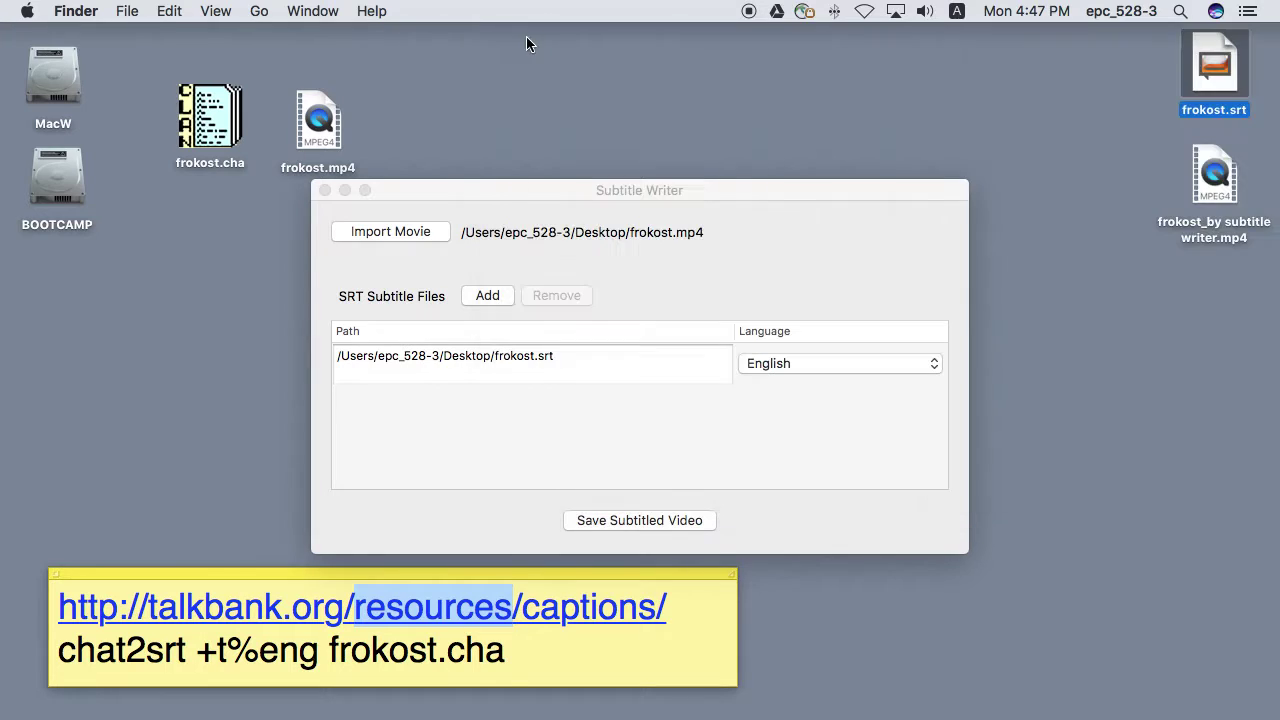
click(325, 191)
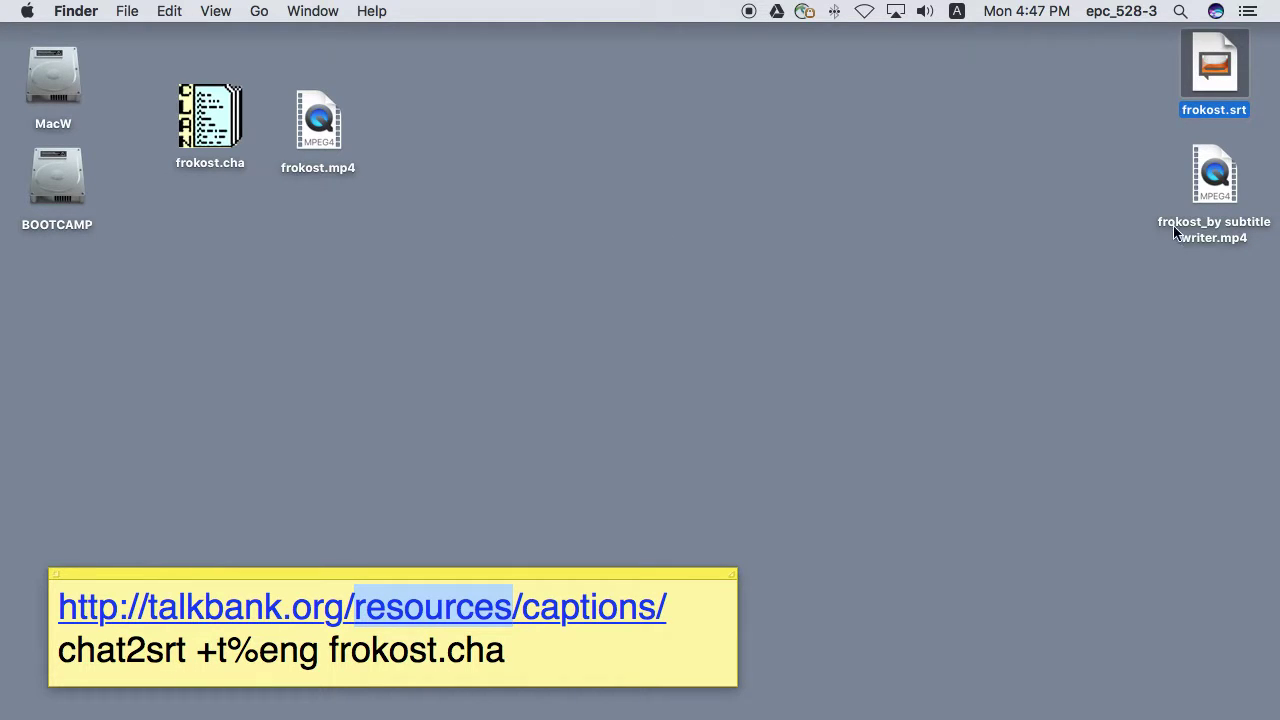
Play frokost_by subtitle writer.mp4 in QuickTime with English subtitles on, then close it.
double_click(1215, 192)
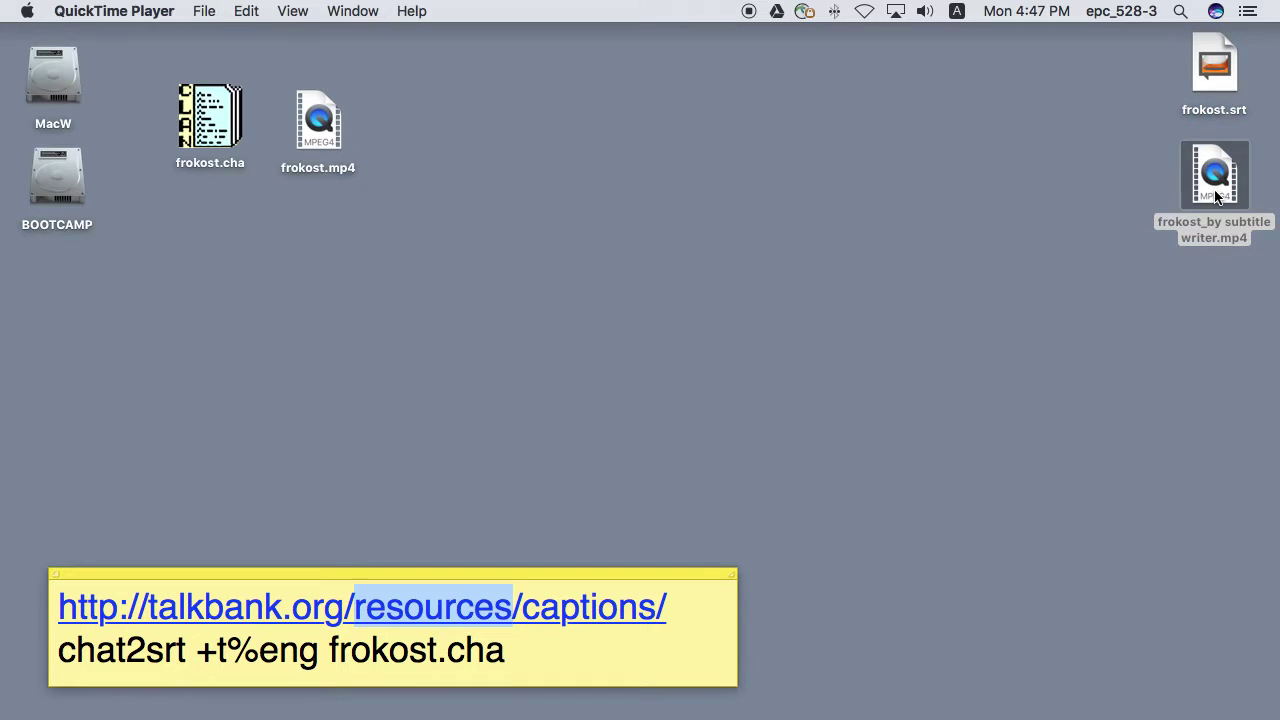
click(310, 374)
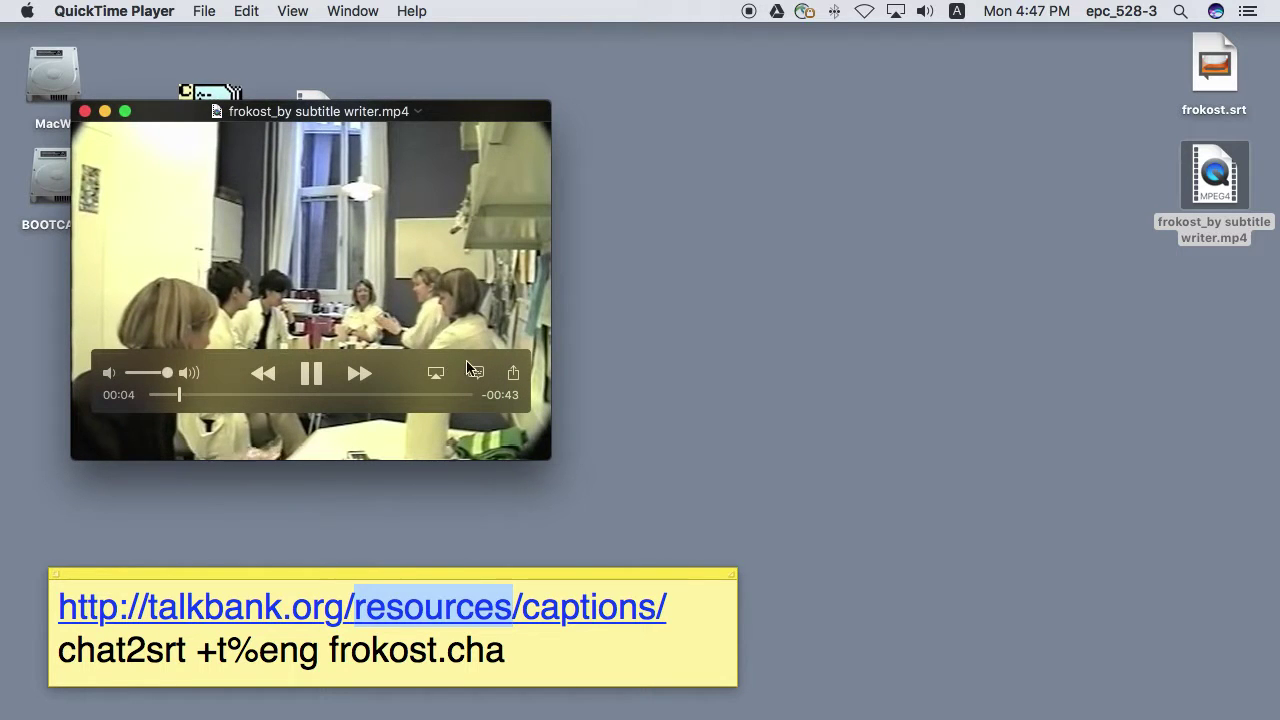
click(475, 372)
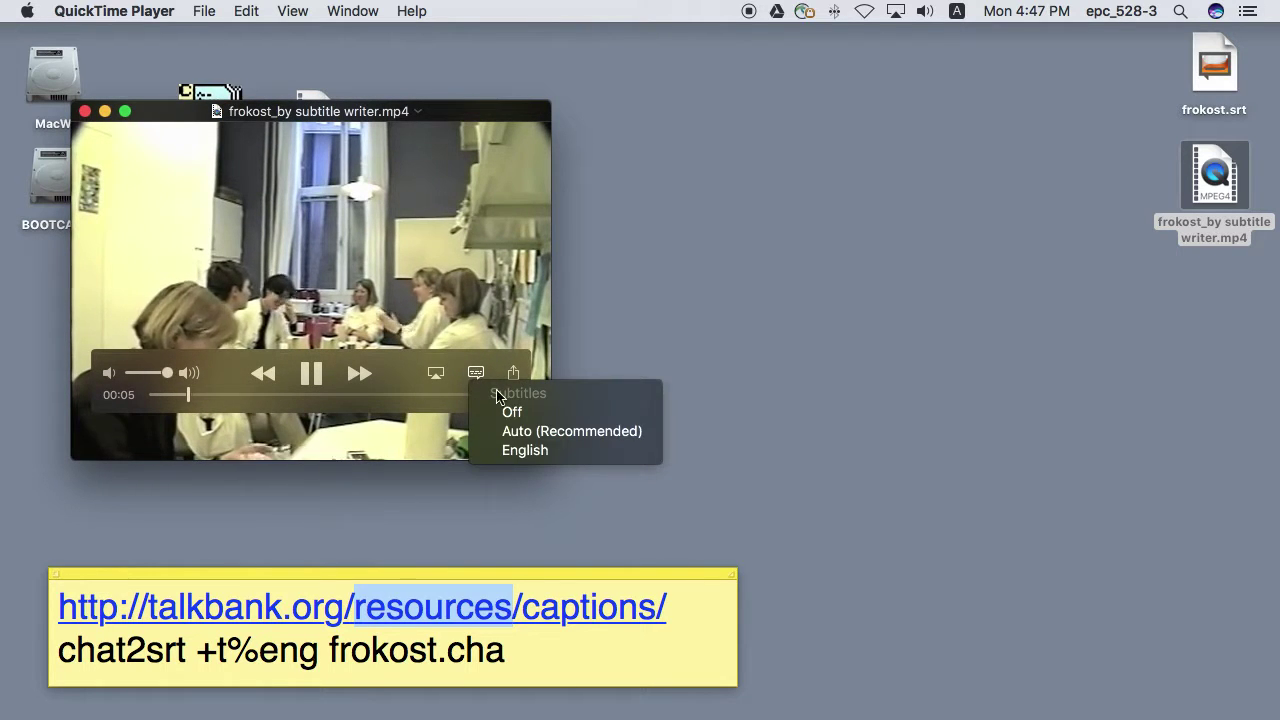
click(518, 451)
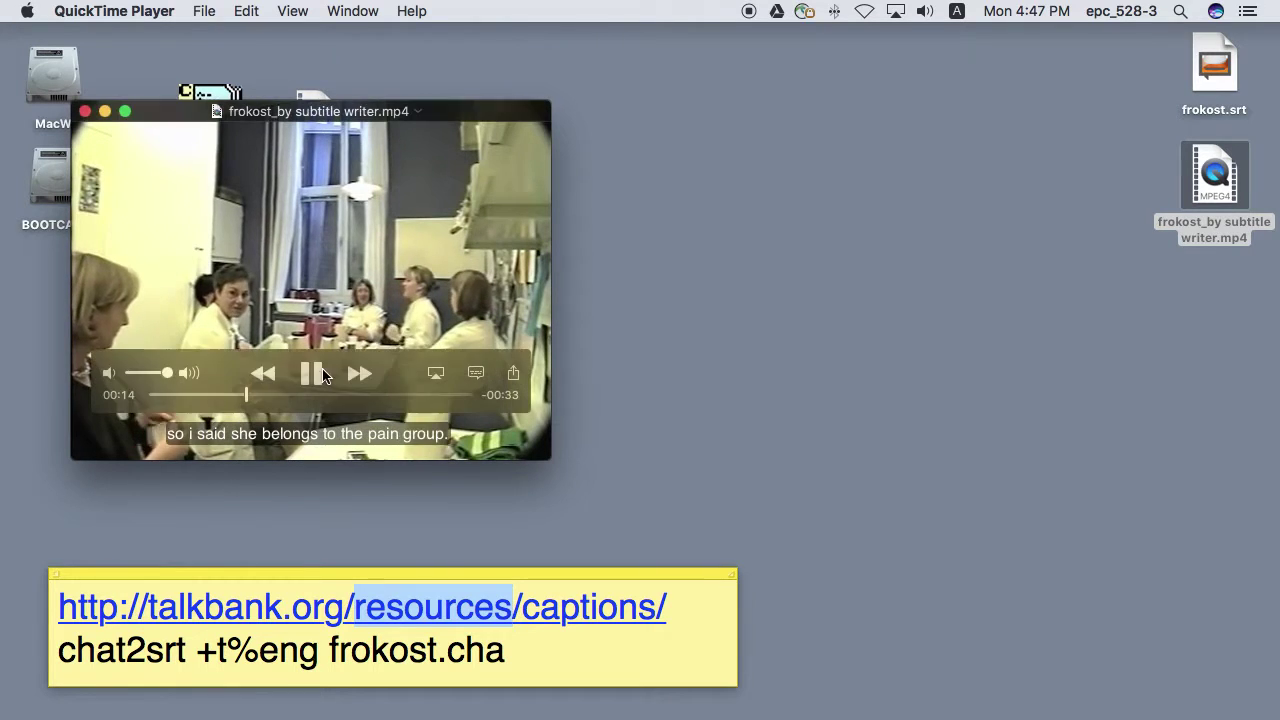
click(85, 111)
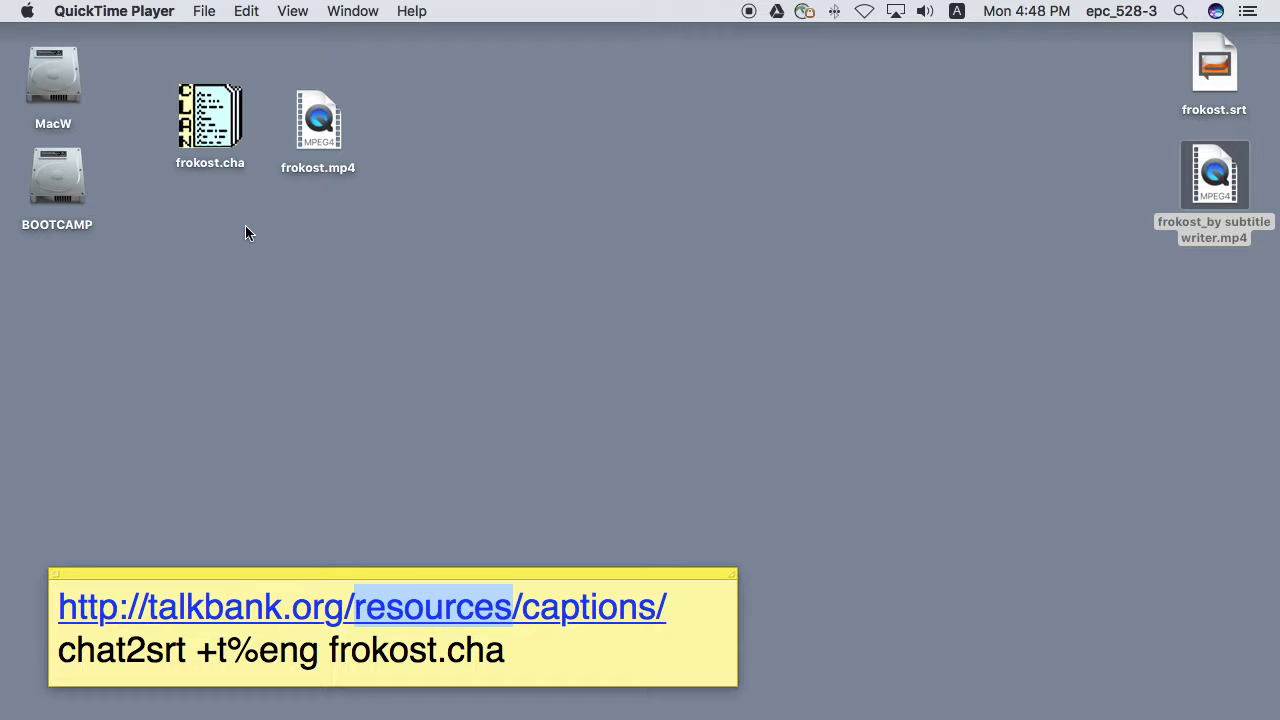
mouse_move(390, 700)
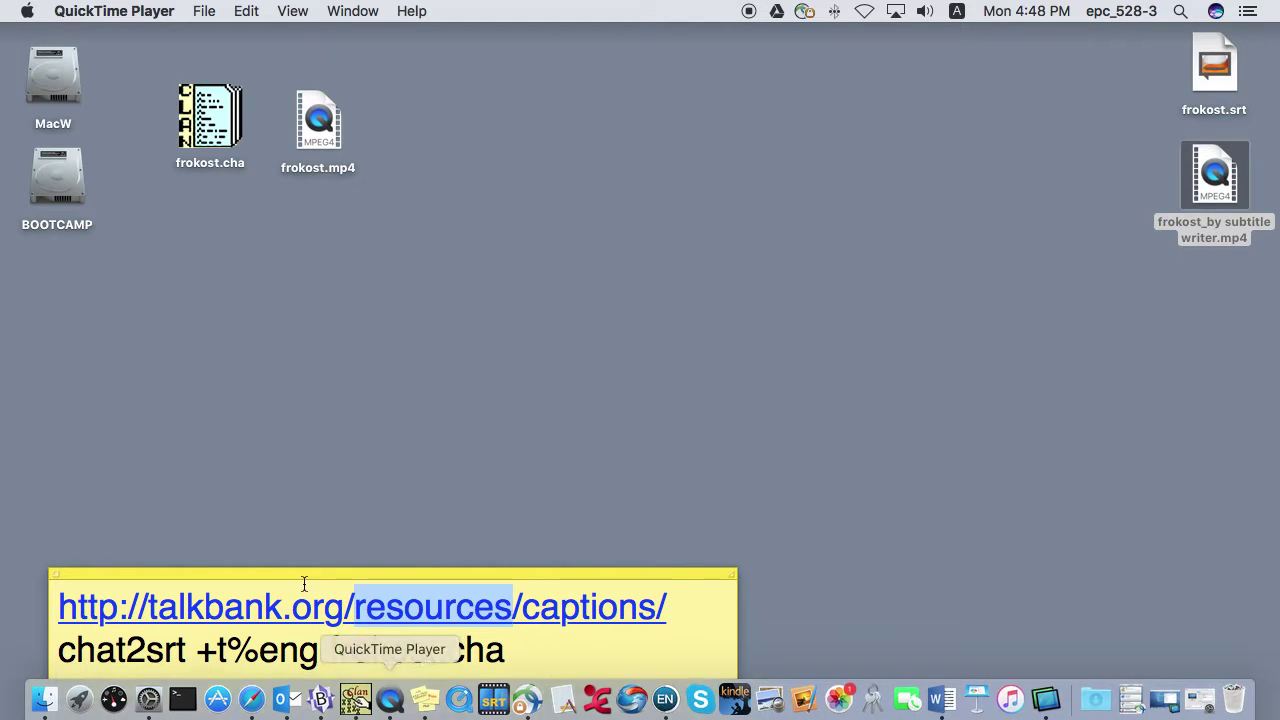
Open frokost.cha in CLAN and run chat2srt frokost.cha to regenerate frokost.srt.
click(210, 118)
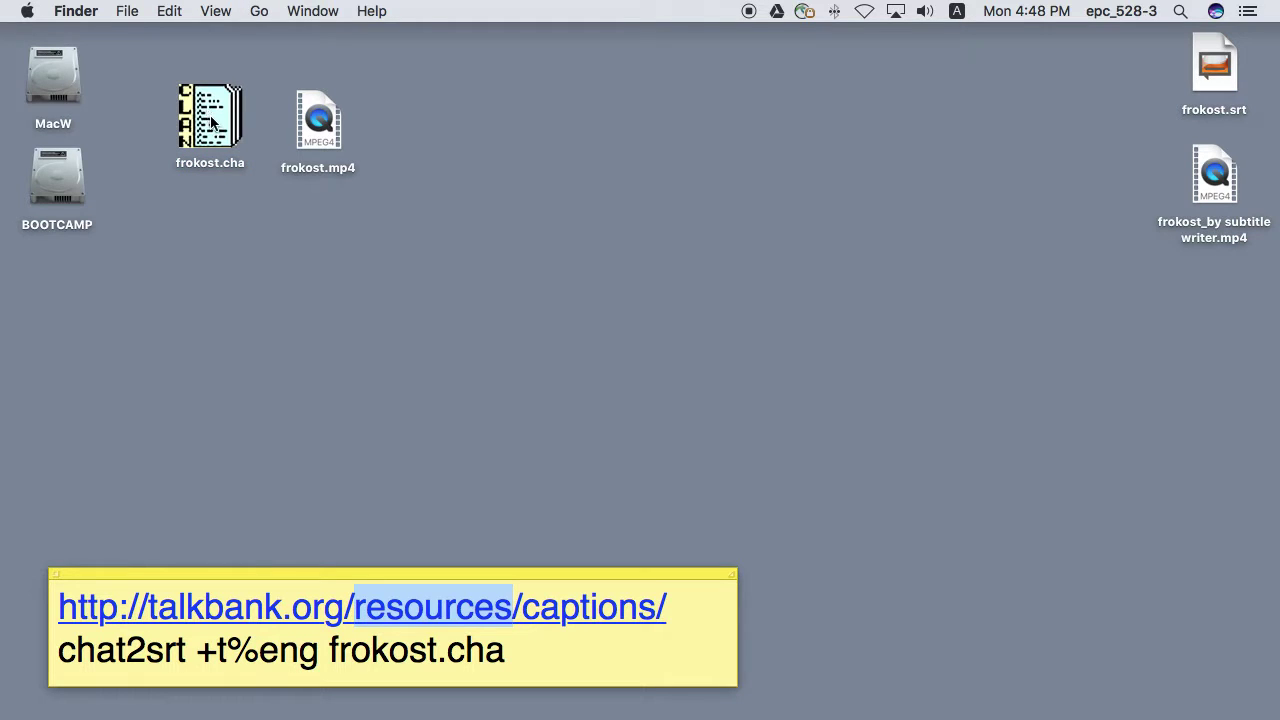
key(super+d)
double_click(214, 127)
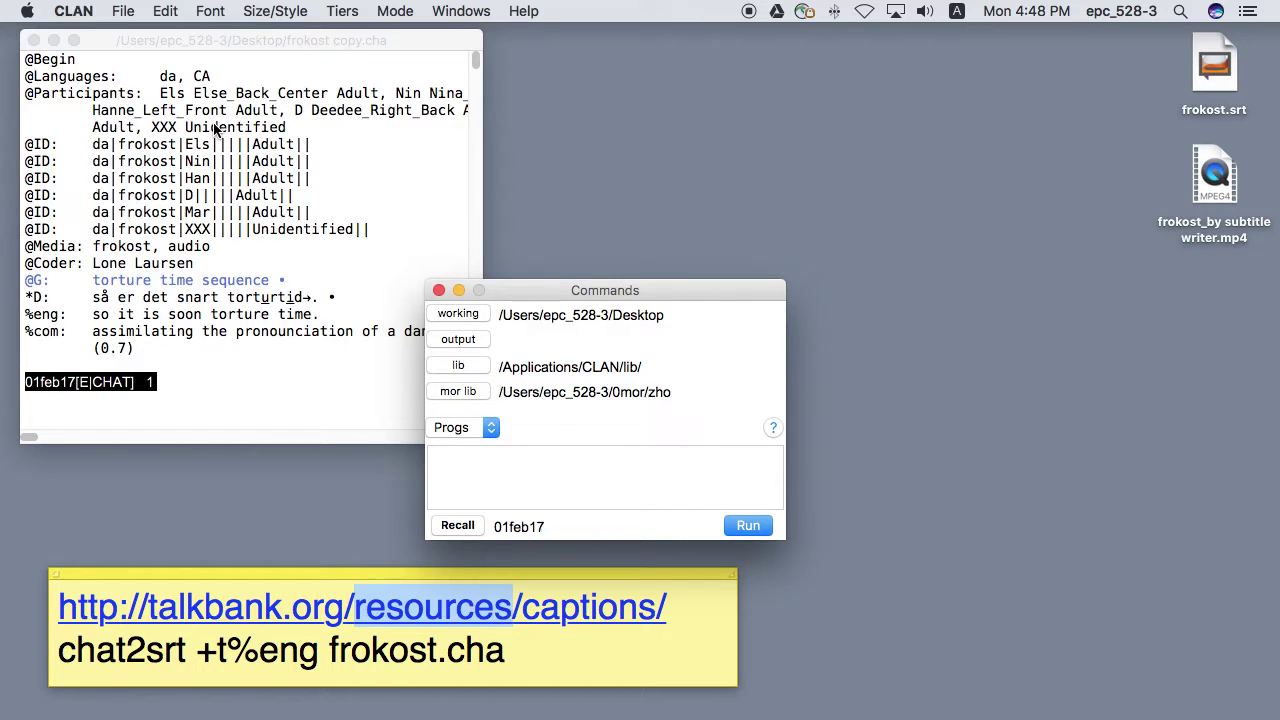
text(chat2s)
text(rt )
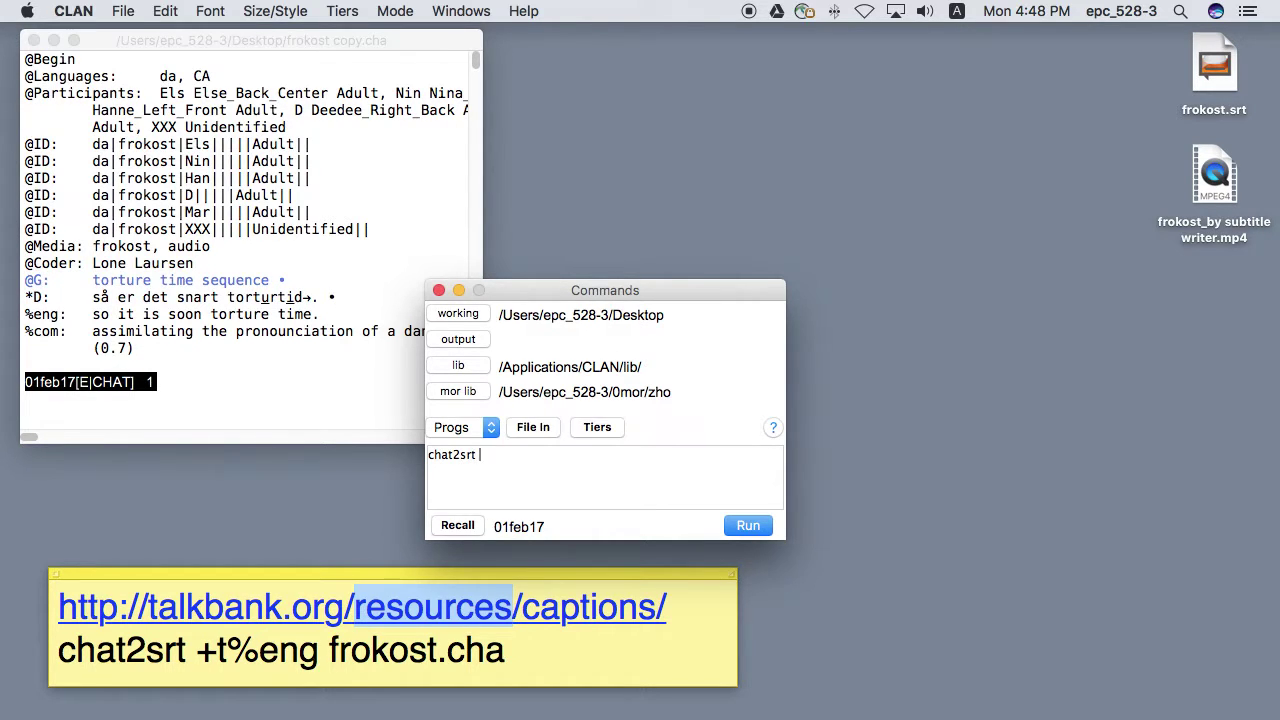
text(frokost.ch)
text(a)
key(Return)
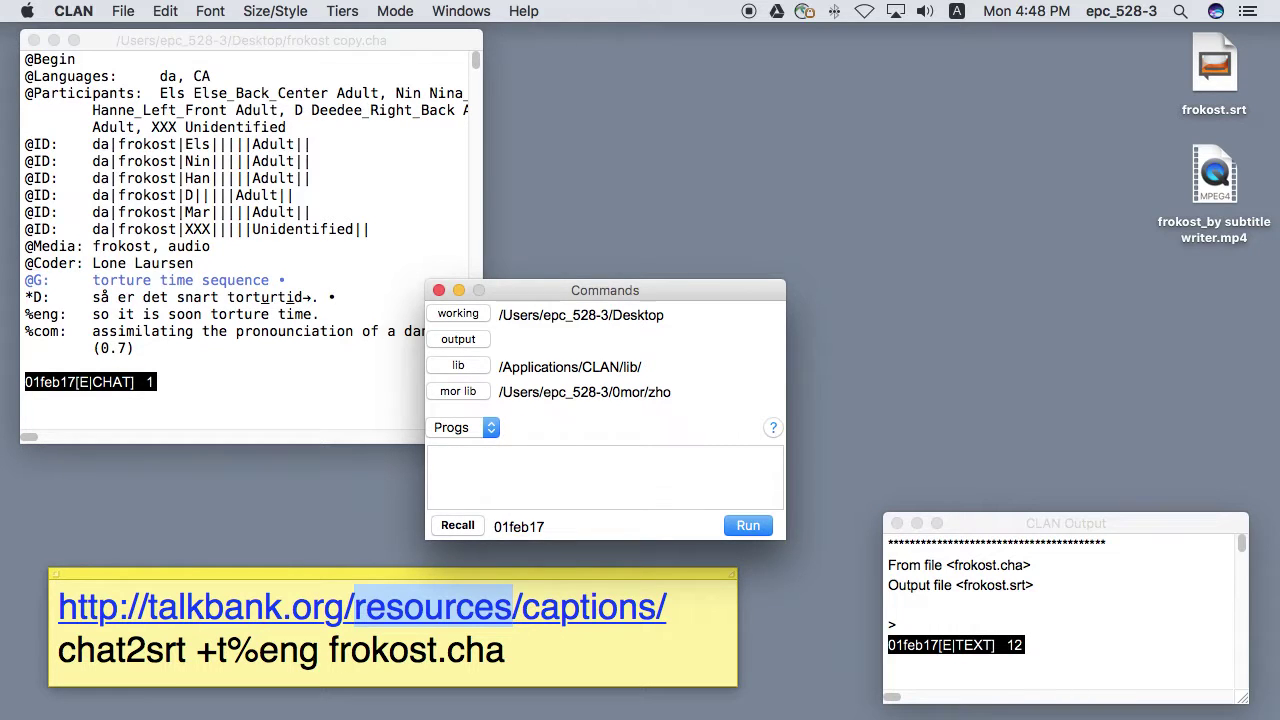
Close the transcript, Commands and Output windows, and trash frokost copy.cha.
click(104, 92)
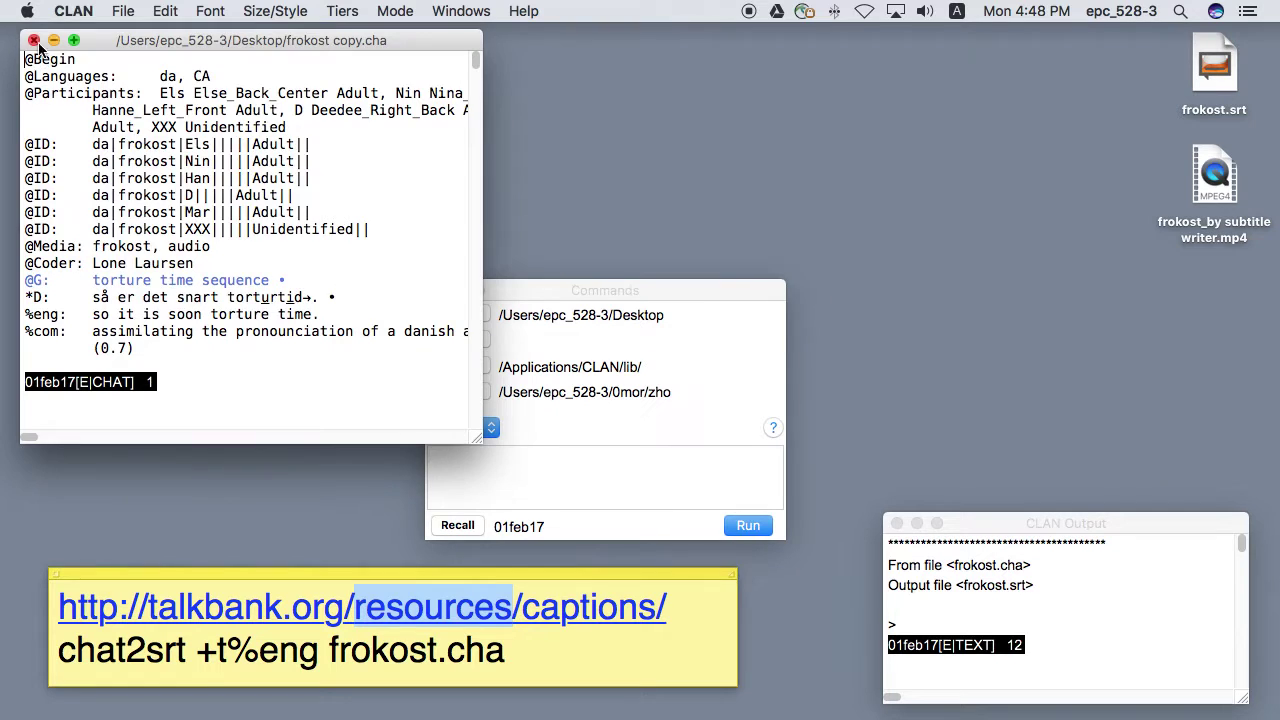
click(35, 42)
right_click(253, 150)
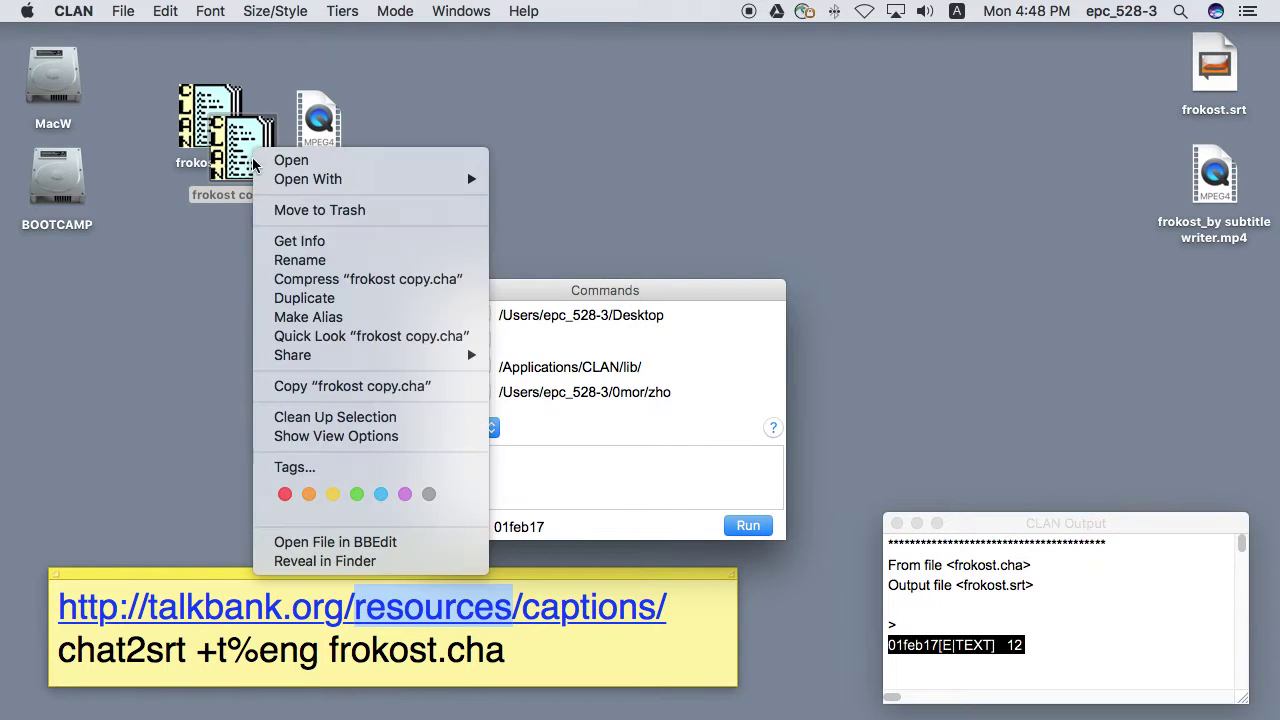
click(296, 214)
click(438, 291)
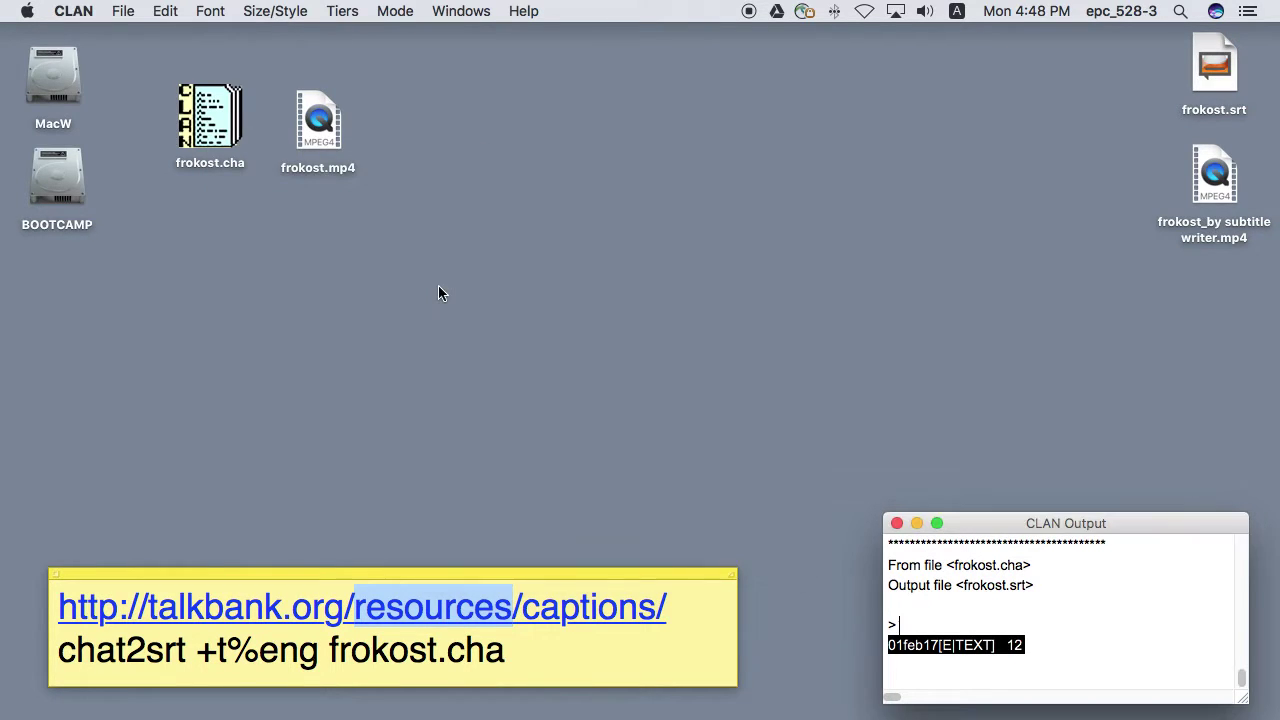
click(897, 523)
mouse_move(355, 712)
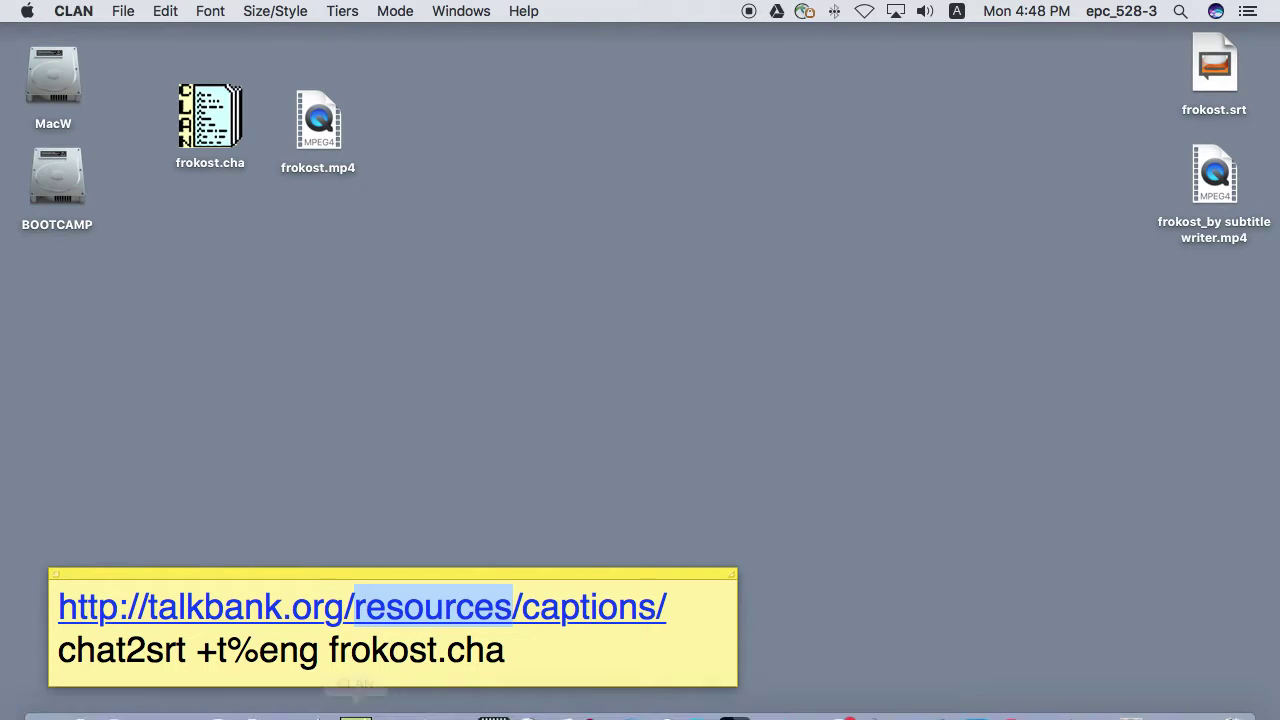
Load frokost.mp4 and frokost.srt into Subtitle Writer with Danish as the subtitle language.
click(493, 698)
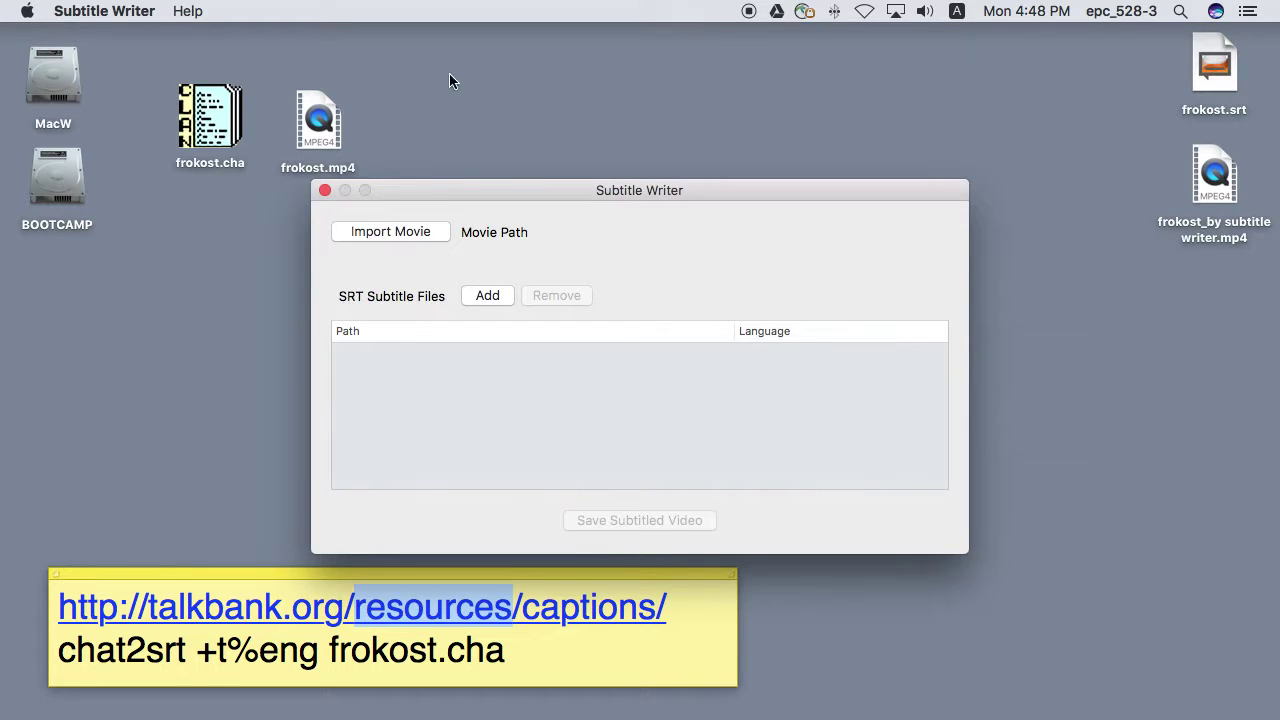
drag(318, 120, 380, 232)
drag(1213, 65, 478, 300)
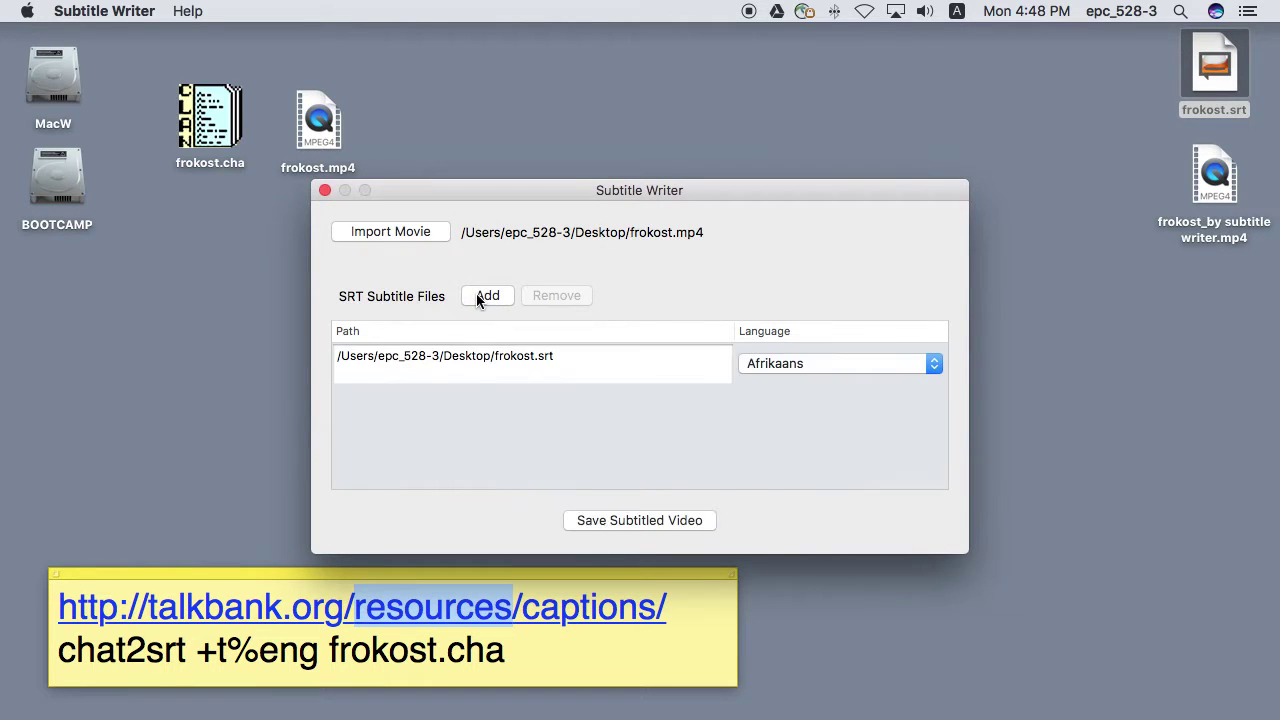
click(838, 365)
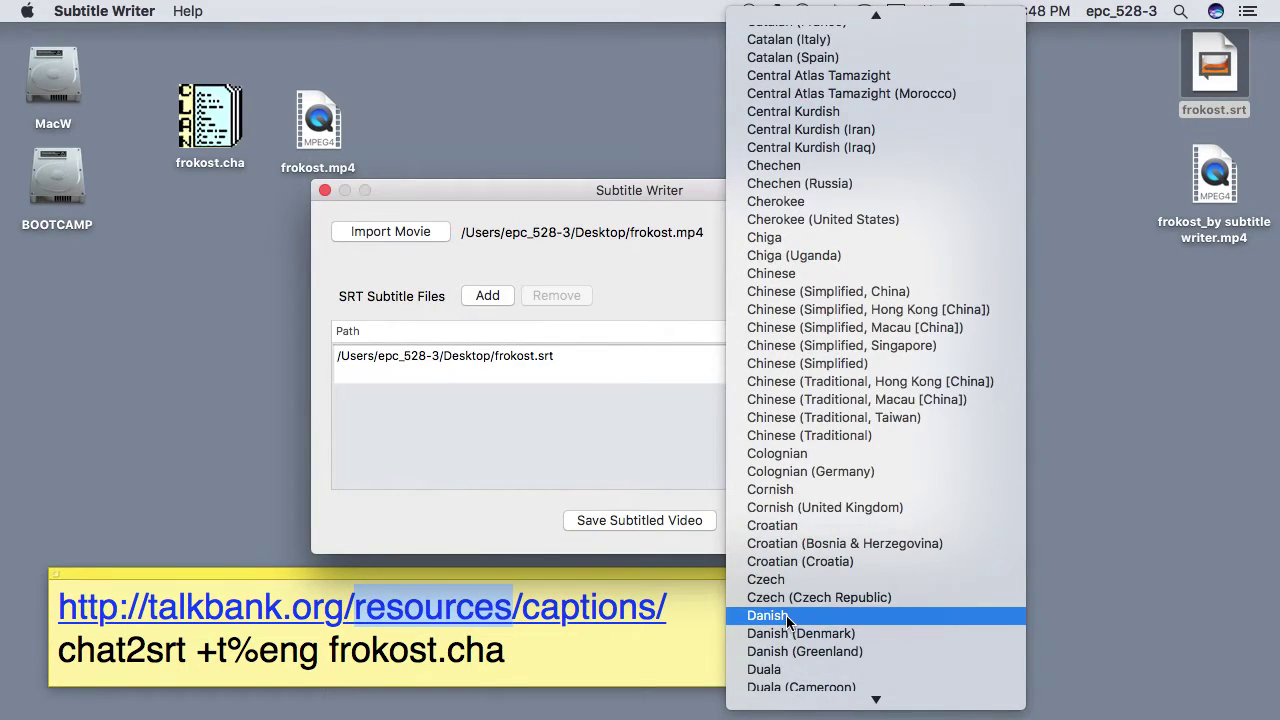
click(786, 615)
Save over frokost_by subtitle writer.mp4, replacing the old file, and close Subtitle Writer.
click(651, 521)
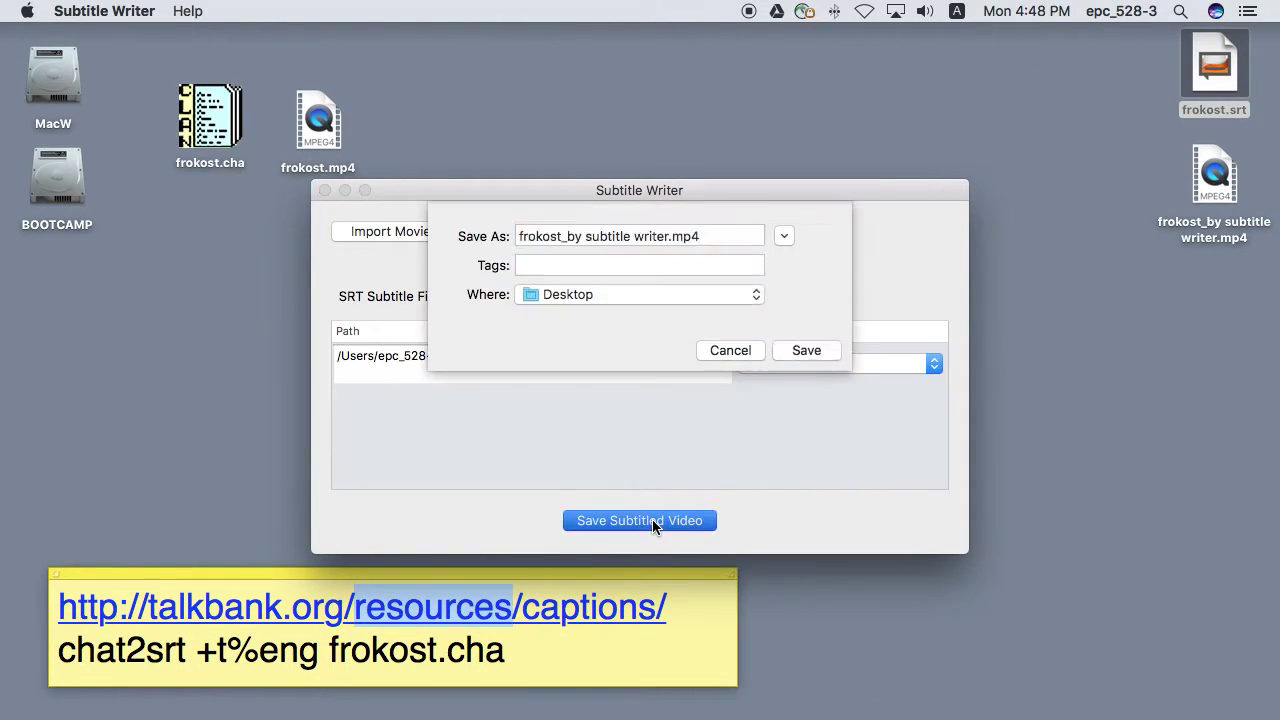
click(806, 352)
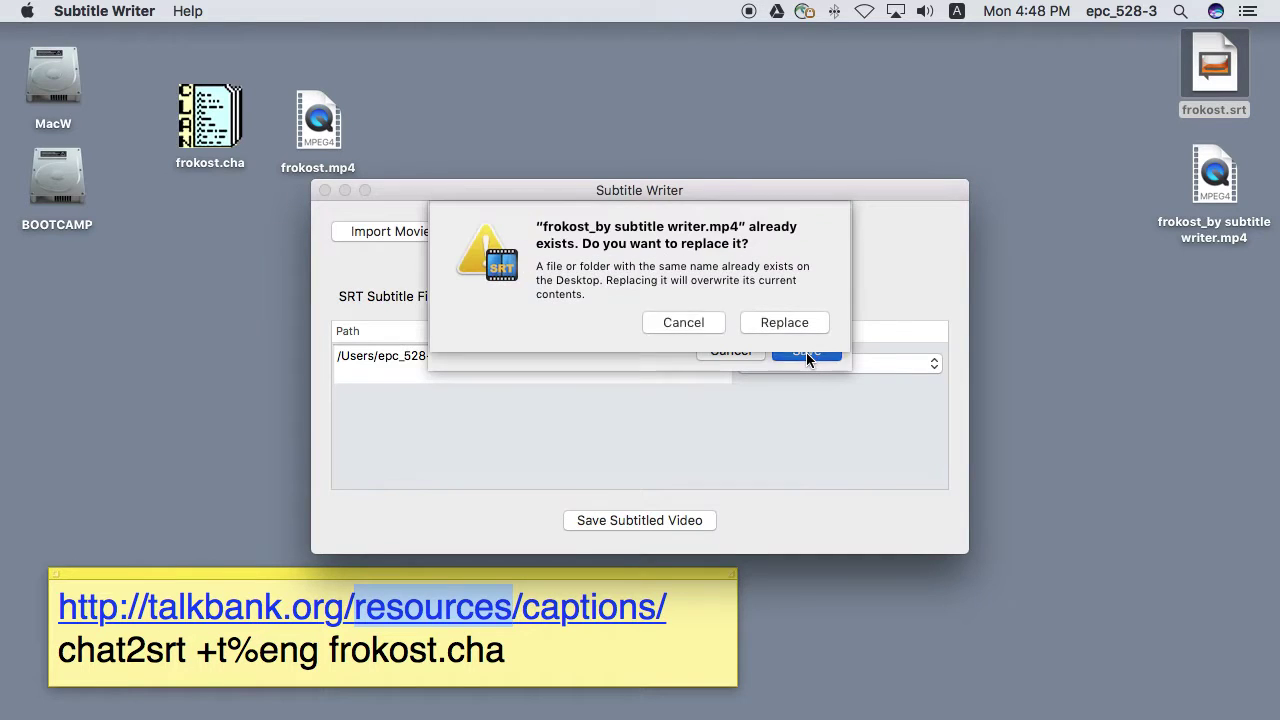
click(796, 322)
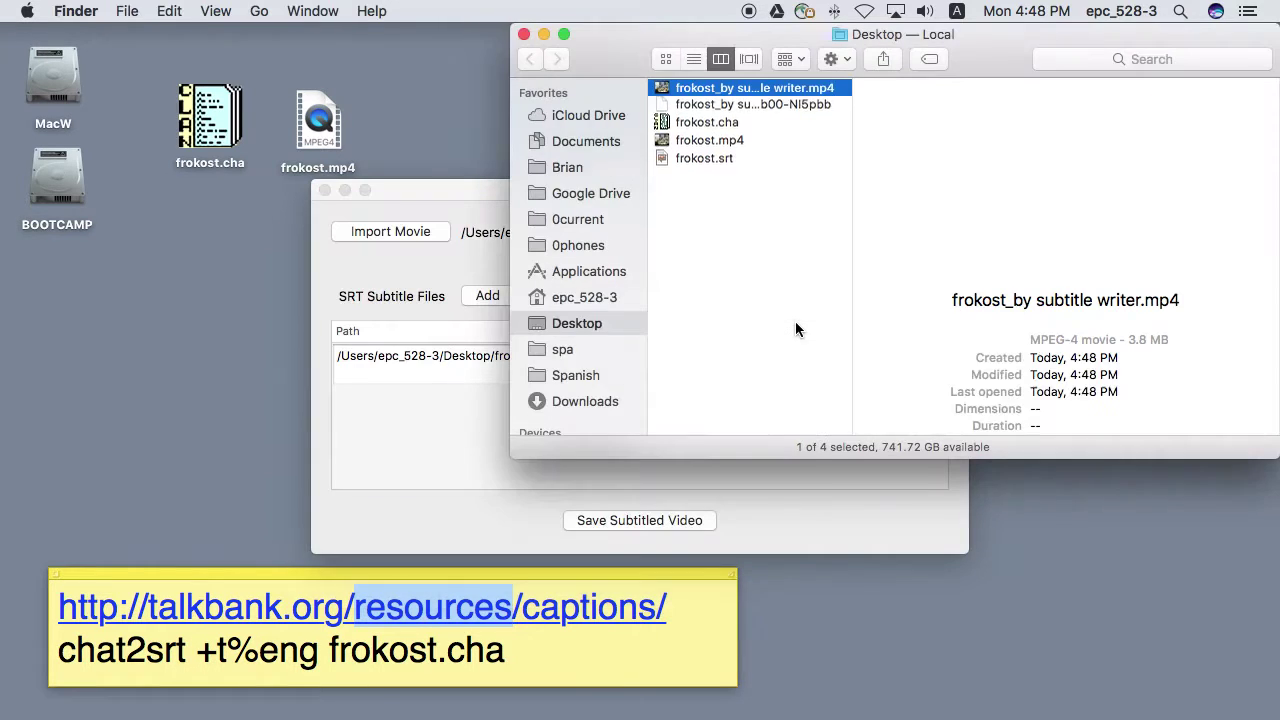
click(324, 190)
click(523, 34)
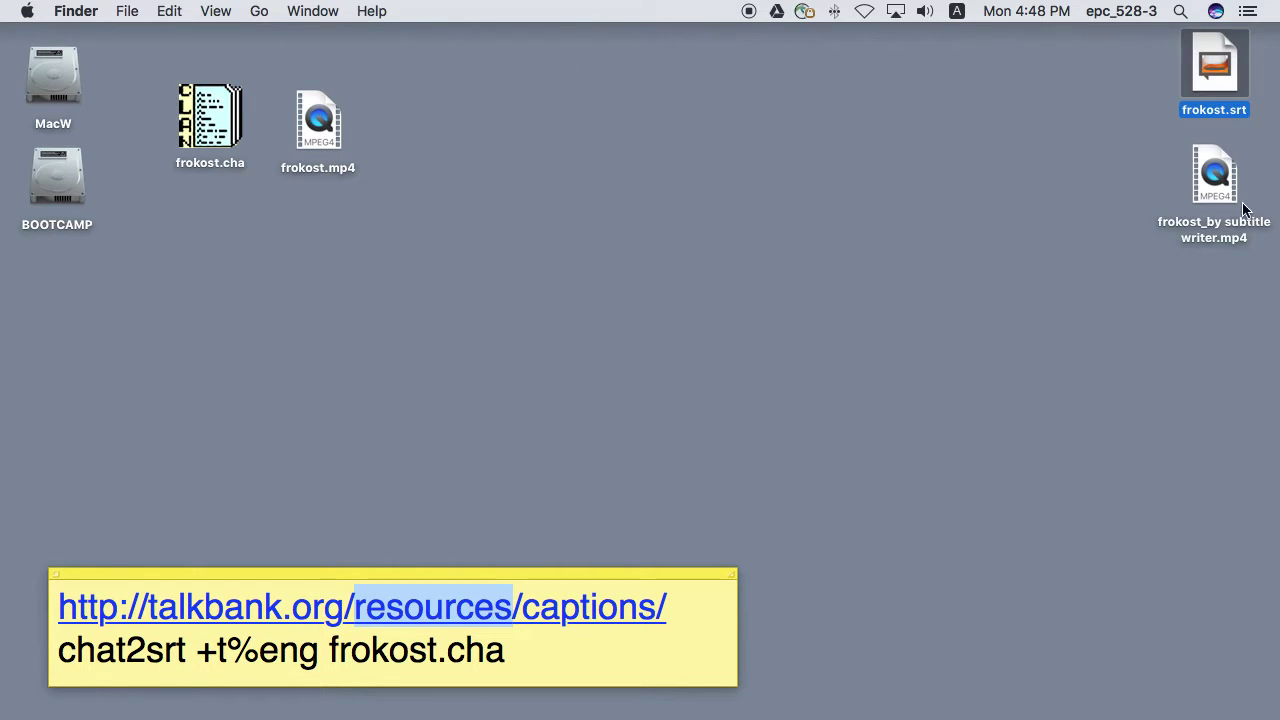
click(1214, 190)
Open frokost_by subtitle writer.mp4 in QuickTime, turn on Danish subtitles and play it.
double_click(1214, 190)
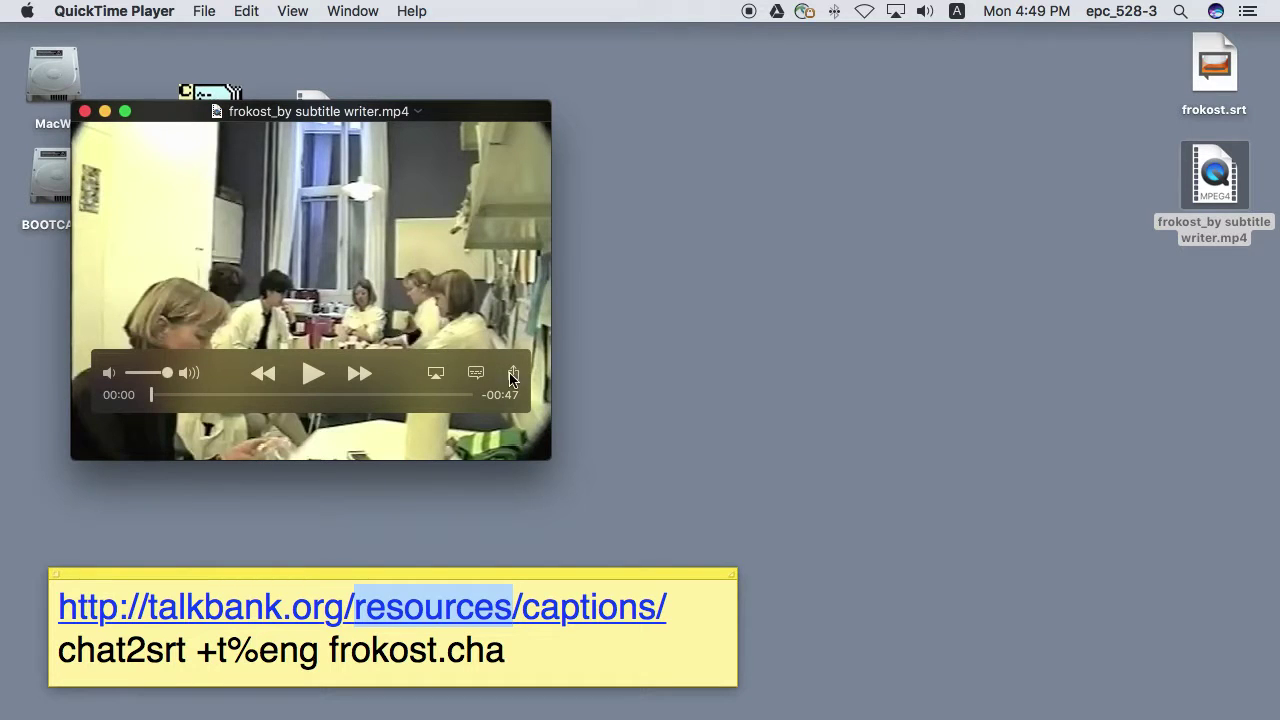
click(477, 374)
click(522, 450)
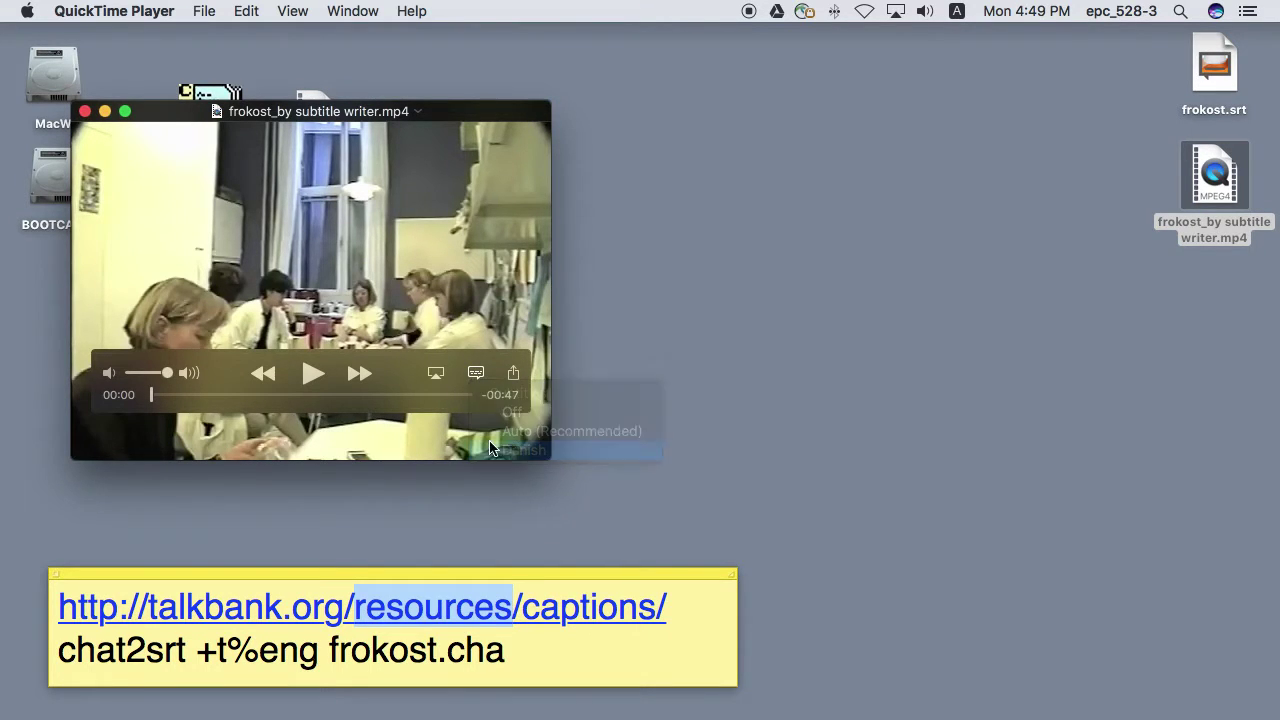
click(313, 374)
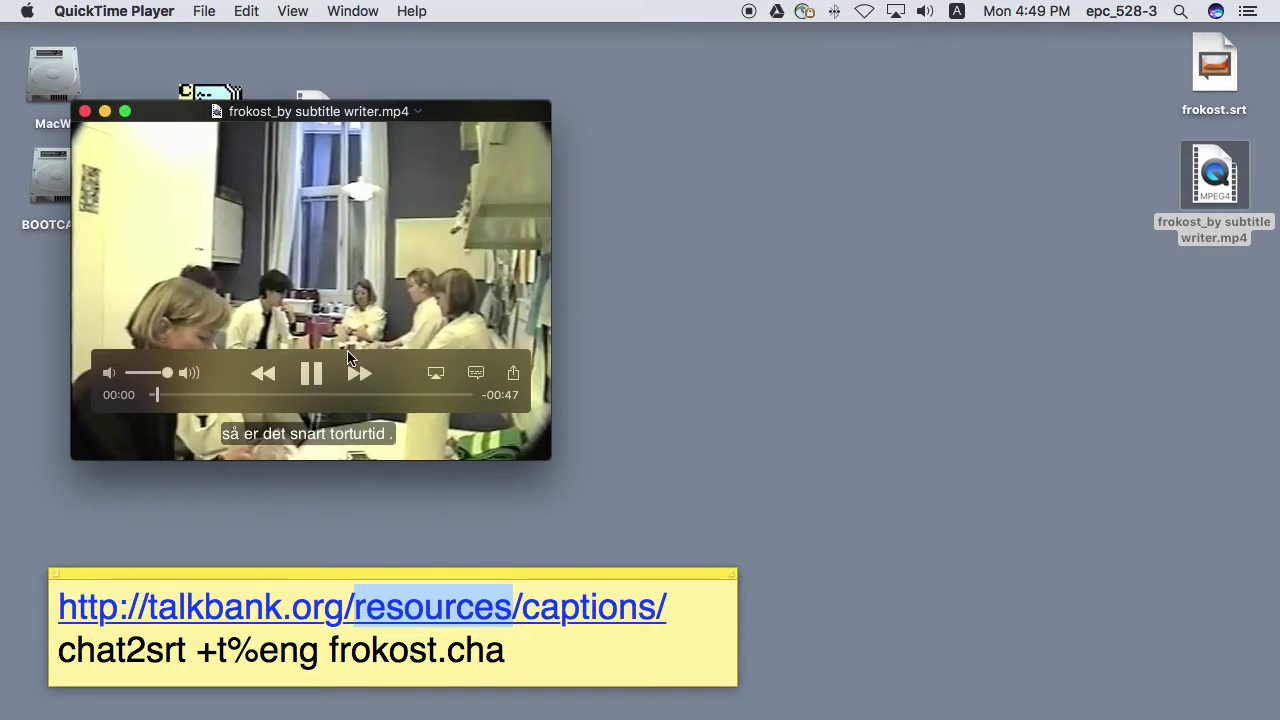